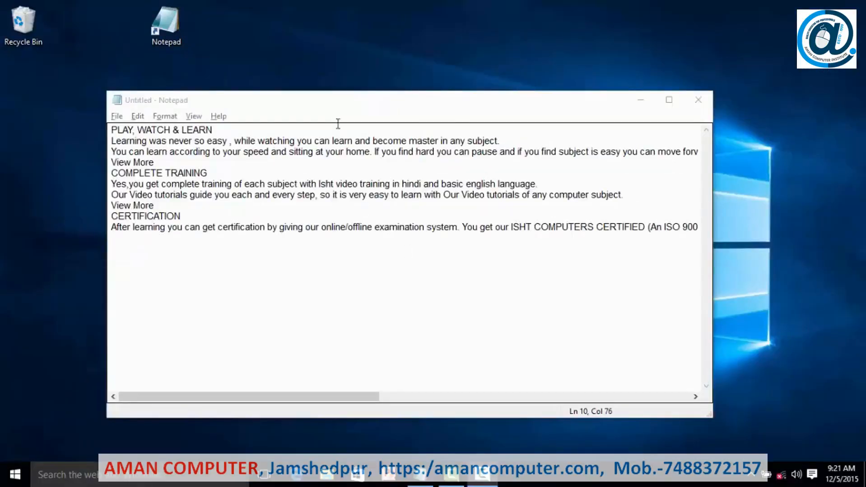
Maximize the window of the untitled text document
left_click(163, 117)
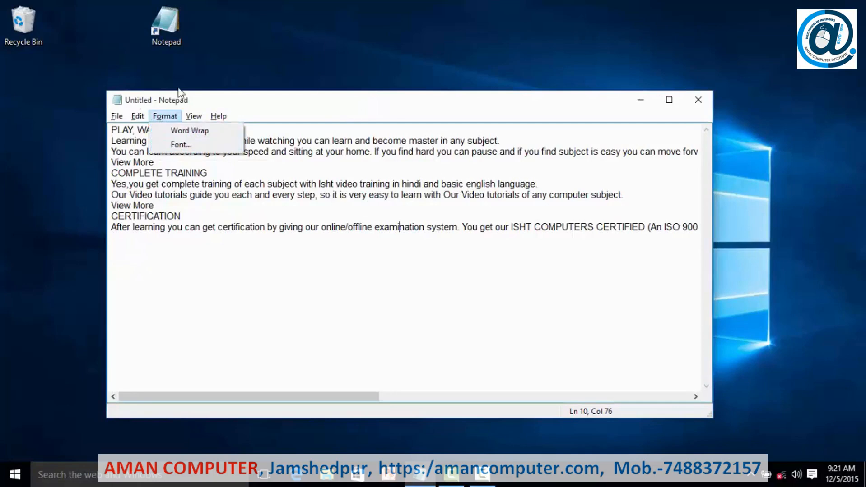
left_click(670, 106)
left_click(669, 102)
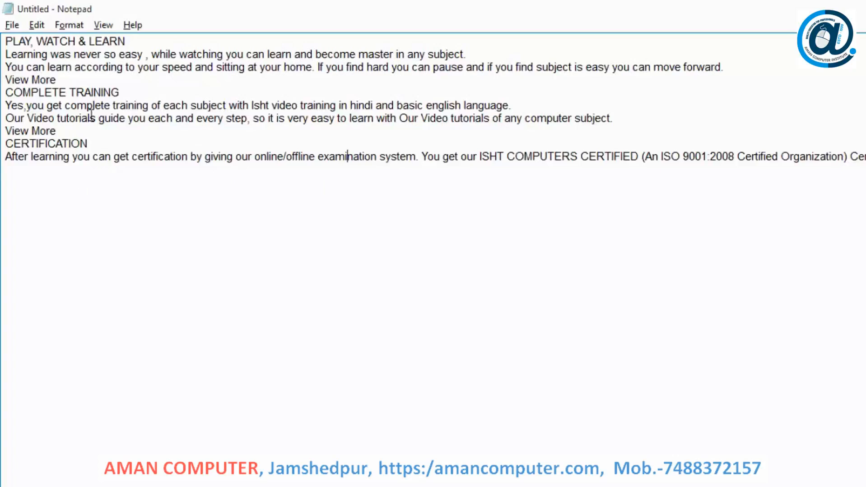
Preview several fonts for the document text and apply Arial Rounded MT in Bold style
left_click(70, 25)
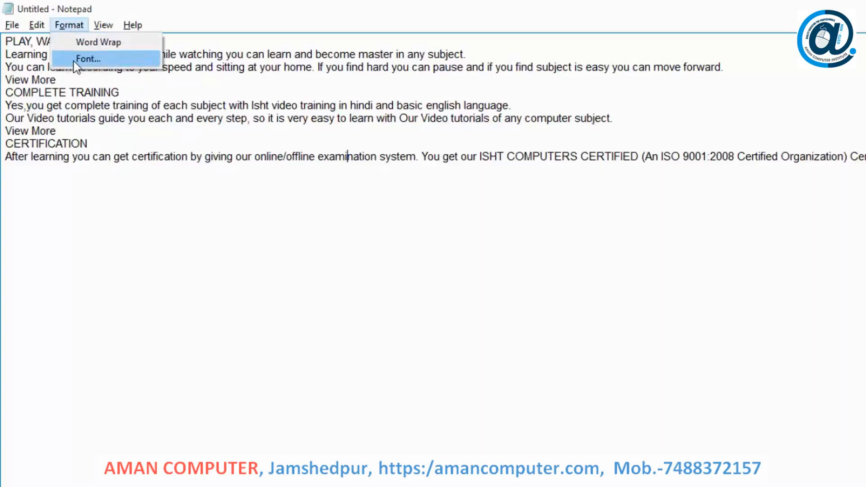
left_click(74, 62)
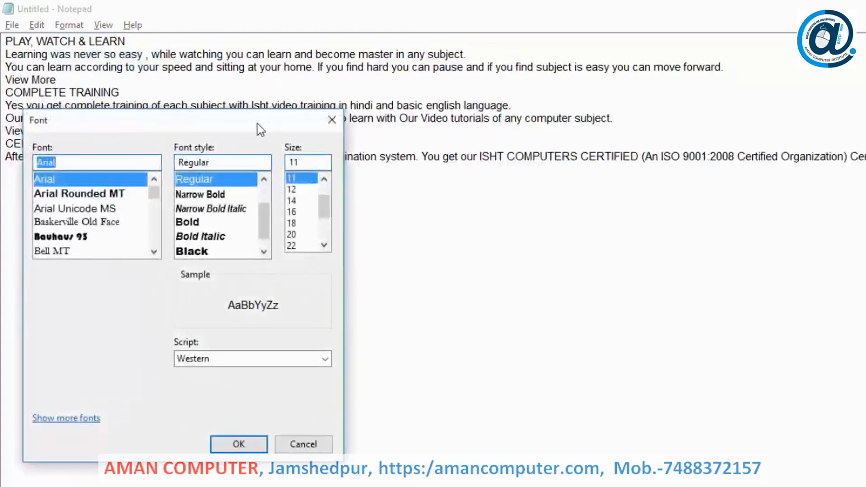
left_click_drag(201, 125, 681, 87)
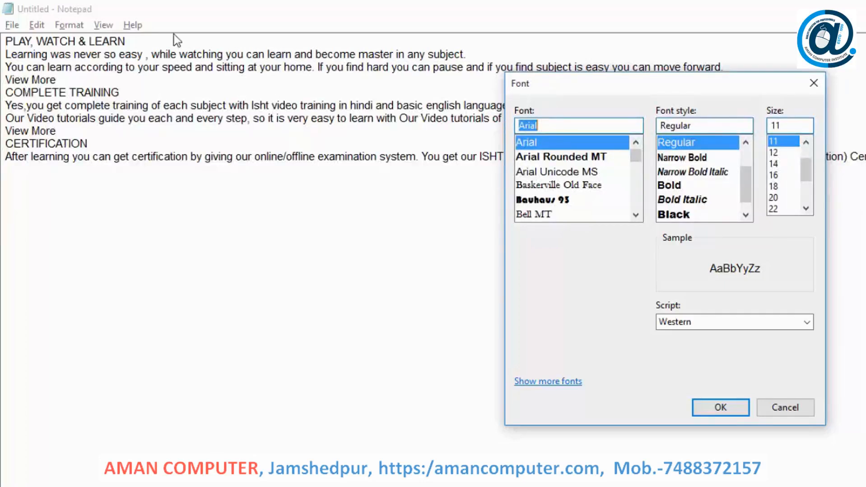
left_click(563, 158)
left_click(565, 172)
left_click(566, 185)
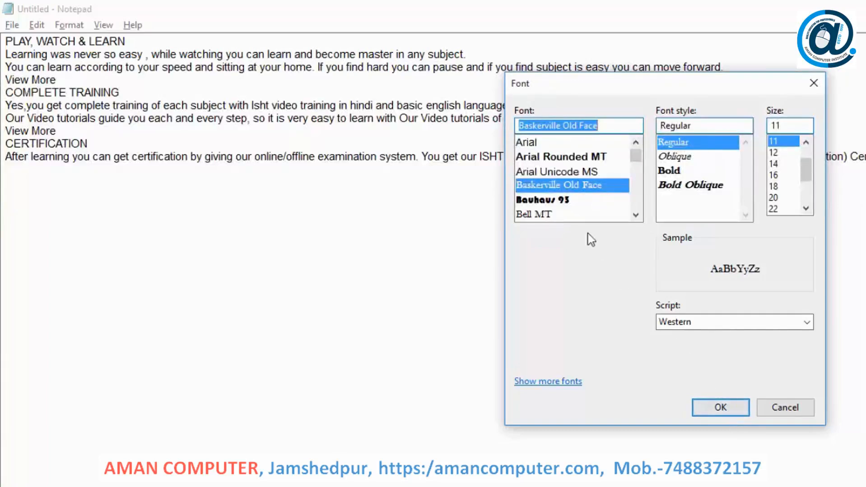
left_click(560, 157)
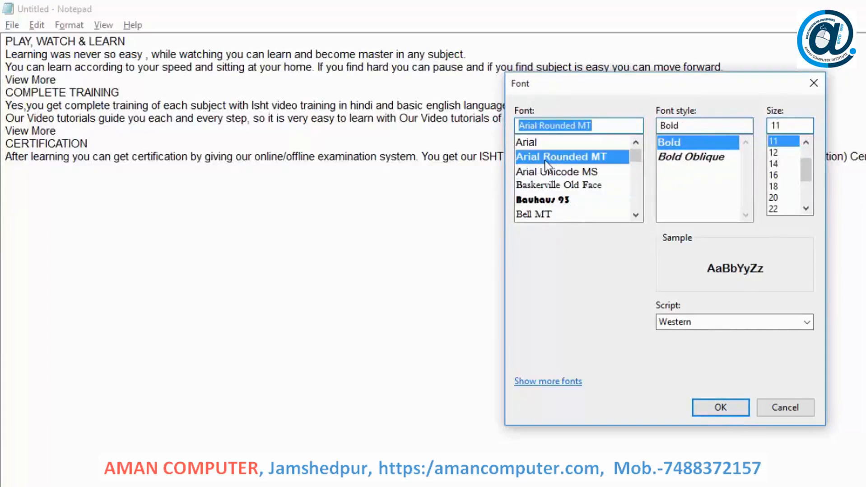
left_click(720, 408)
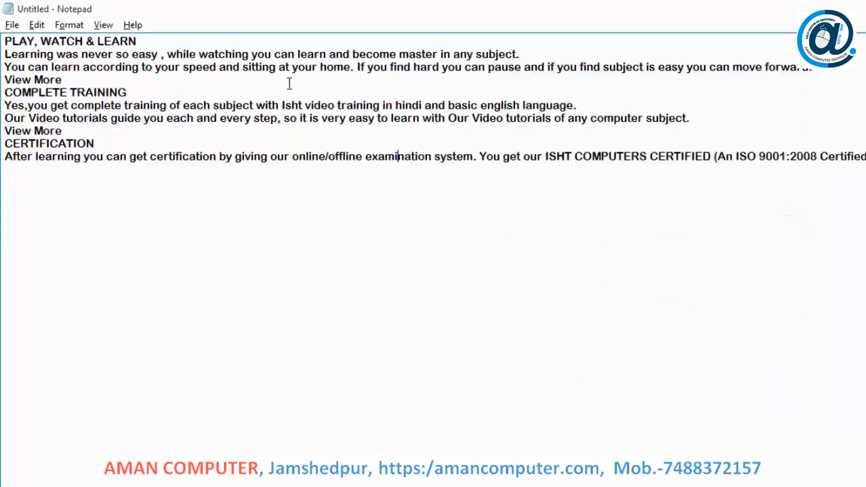
Set the document font to Arial in Narrow style and apply it
left_click(58, 23)
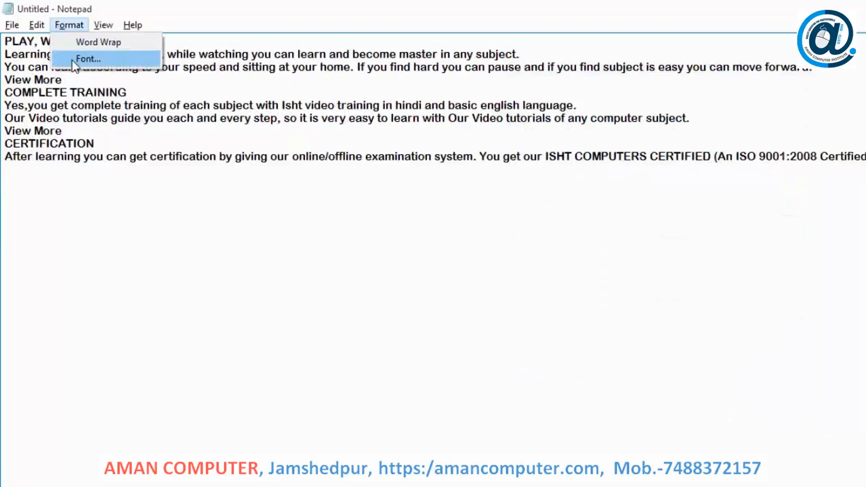
left_click(73, 60)
left_click_drag(170, 123, 620, 116)
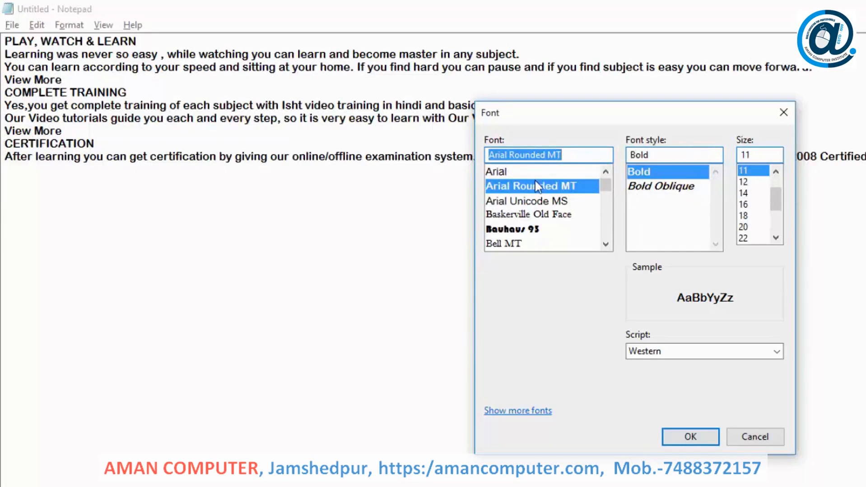
left_click(508, 174)
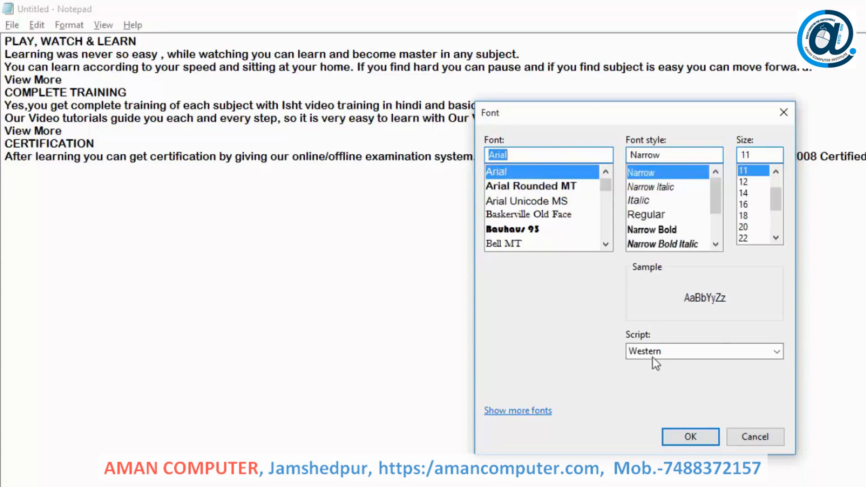
left_click(668, 434)
Set the font style of the Arial document text to Bold Italic and apply it
left_click(71, 25)
left_click(84, 57)
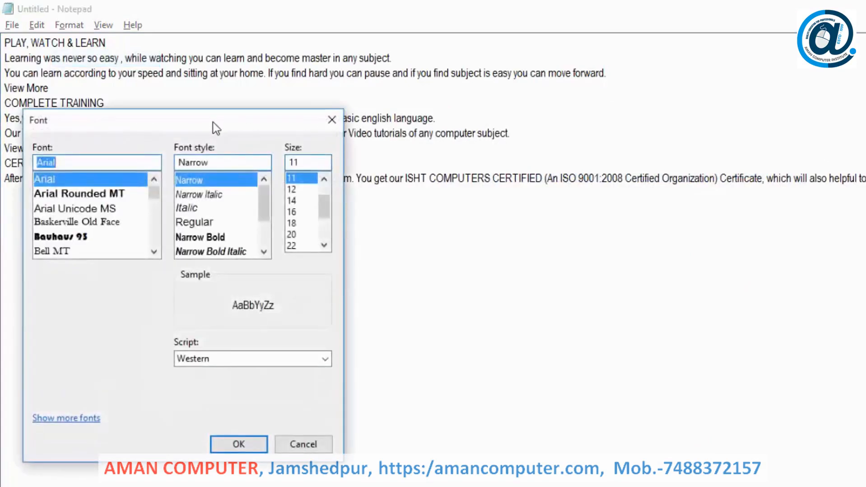
left_click_drag(214, 122, 558, 118)
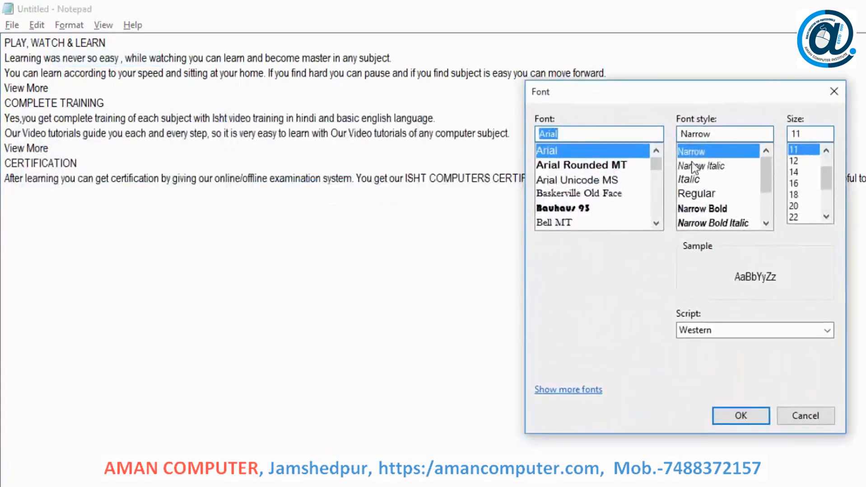
left_click_drag(765, 184, 765, 165)
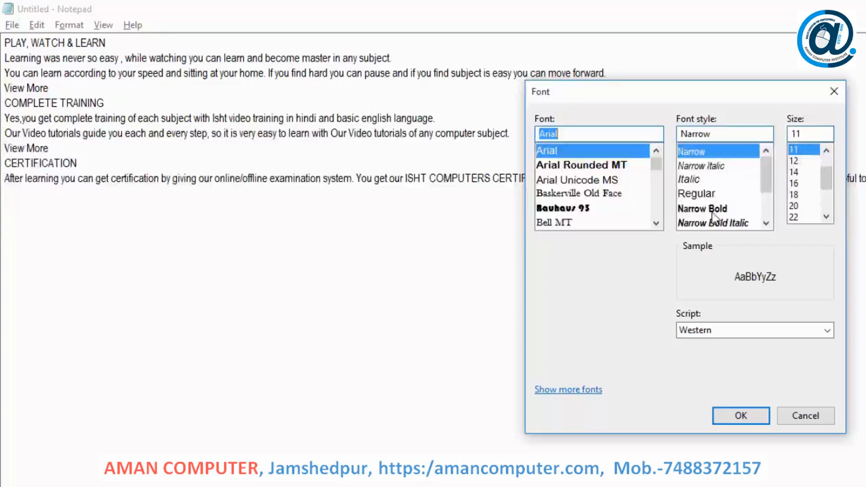
left_click_drag(769, 183, 763, 213)
left_click(722, 194)
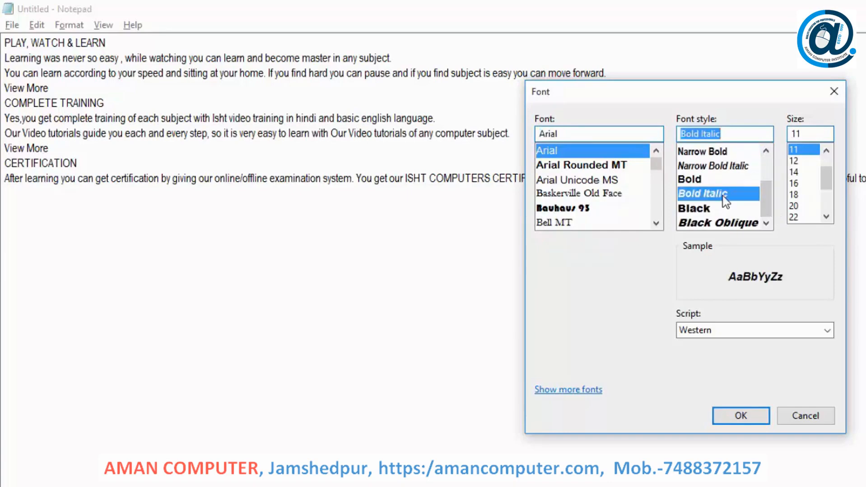
left_click(740, 415)
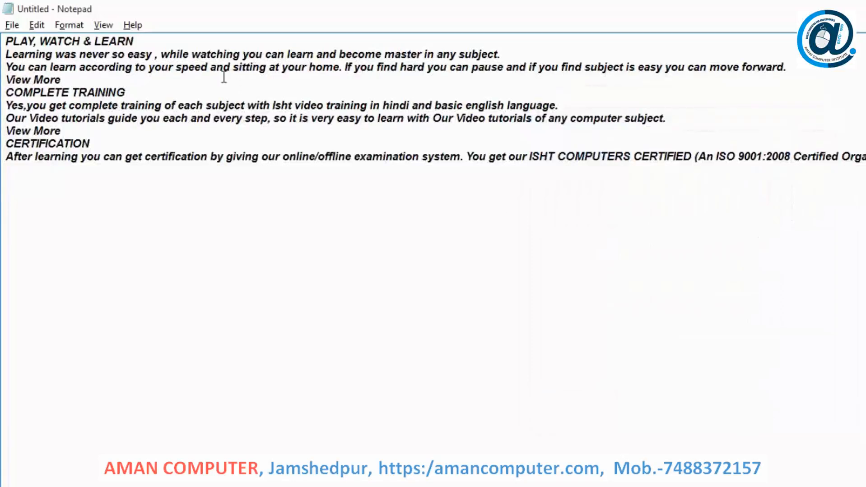
Set the document's font size to 36 and apply it
left_click(80, 29)
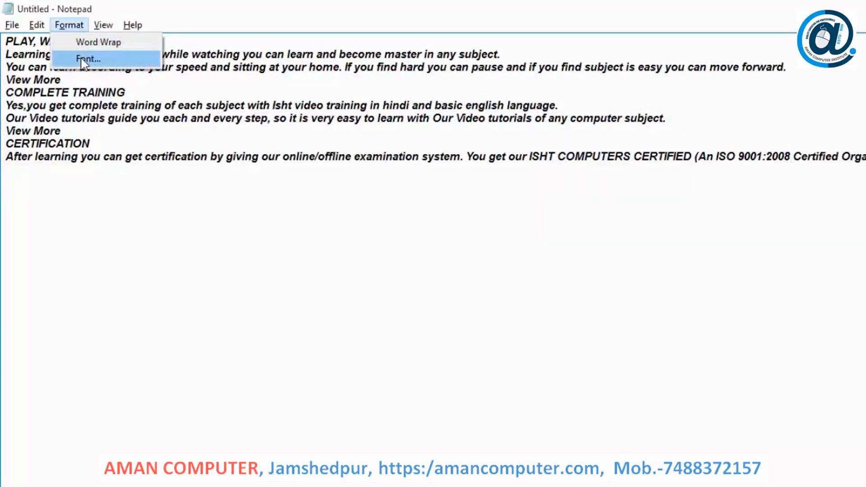
left_click(82, 60)
left_click_drag(219, 115, 643, 154)
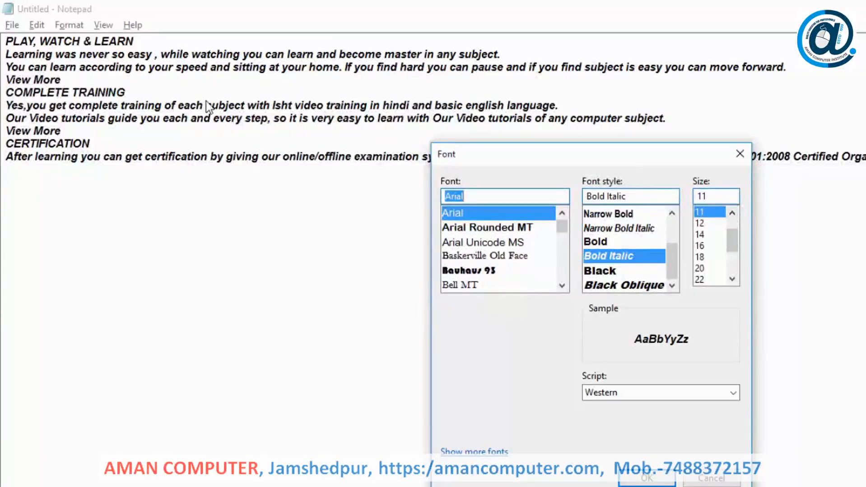
left_click_drag(732, 239, 740, 279)
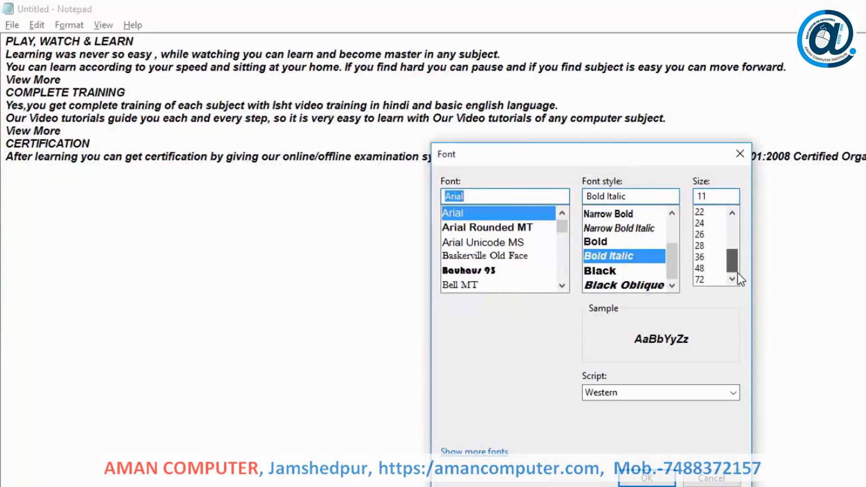
left_click(704, 260)
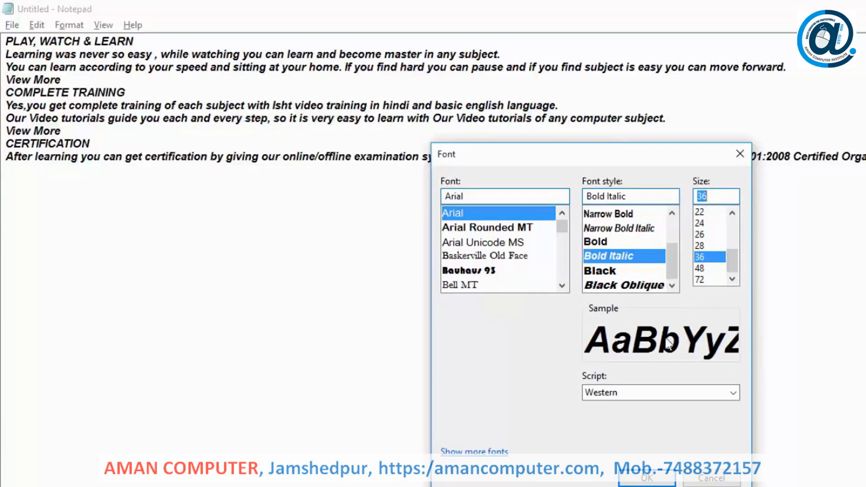
left_click(631, 481)
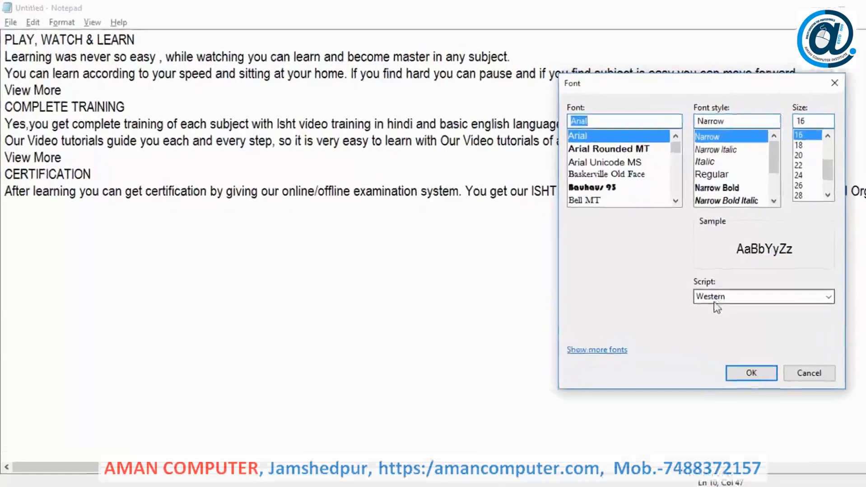
Set the font script to Hebrew for the document text and apply it
left_click(735, 310)
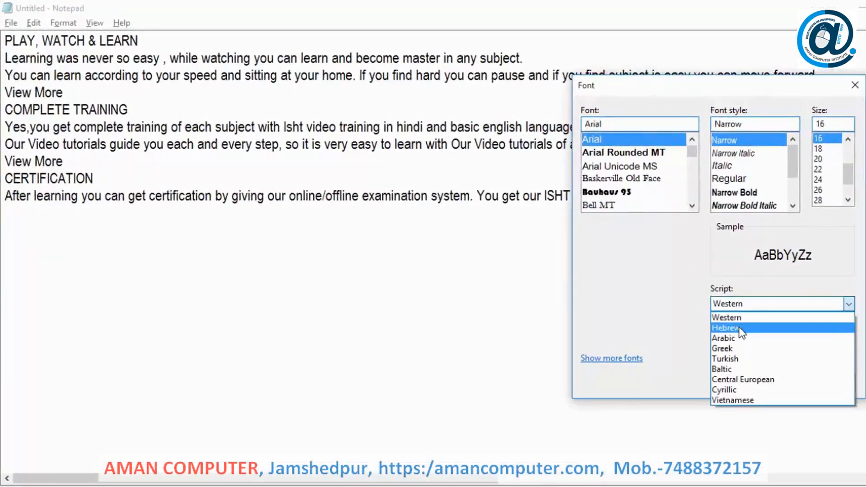
left_click(739, 328)
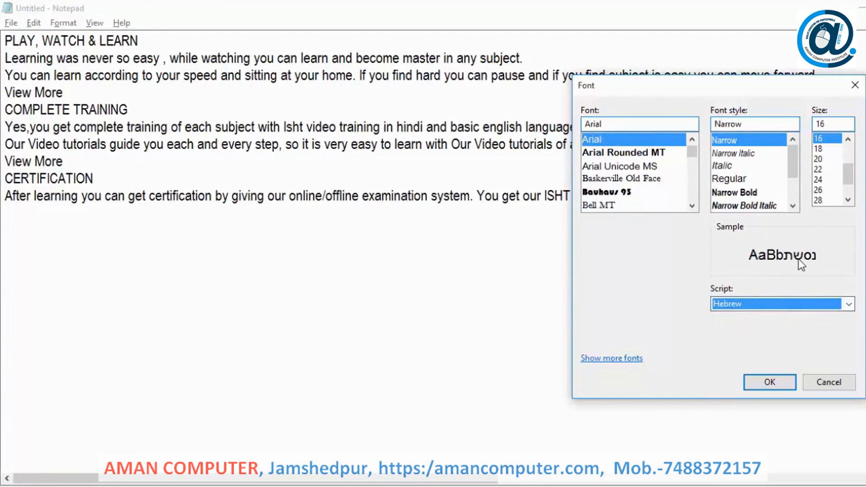
left_click(769, 383)
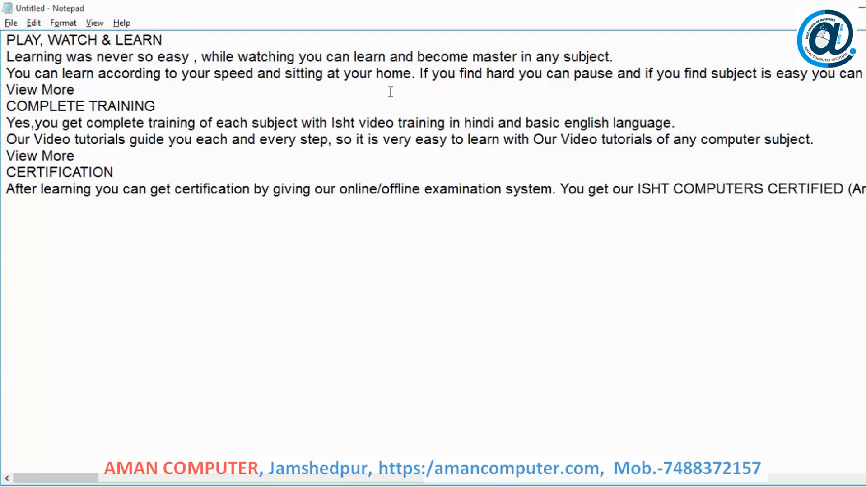
Set the font script of the document text back to Western and apply it
left_click(70, 27)
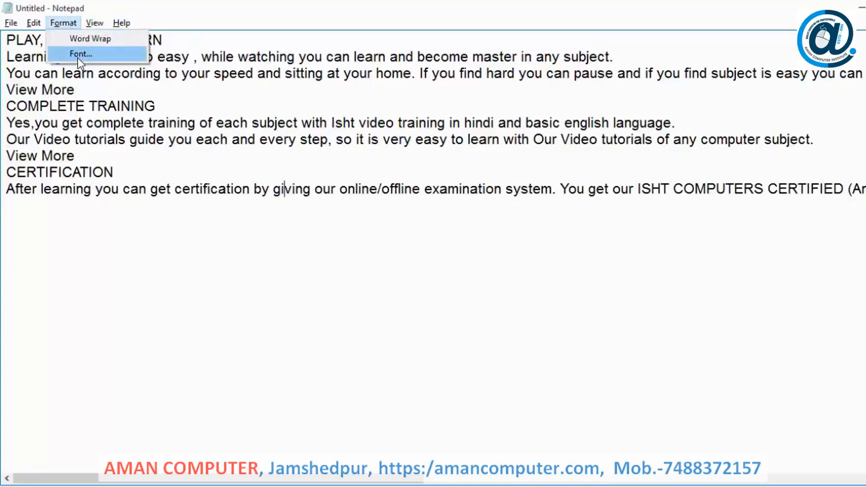
left_click(79, 56)
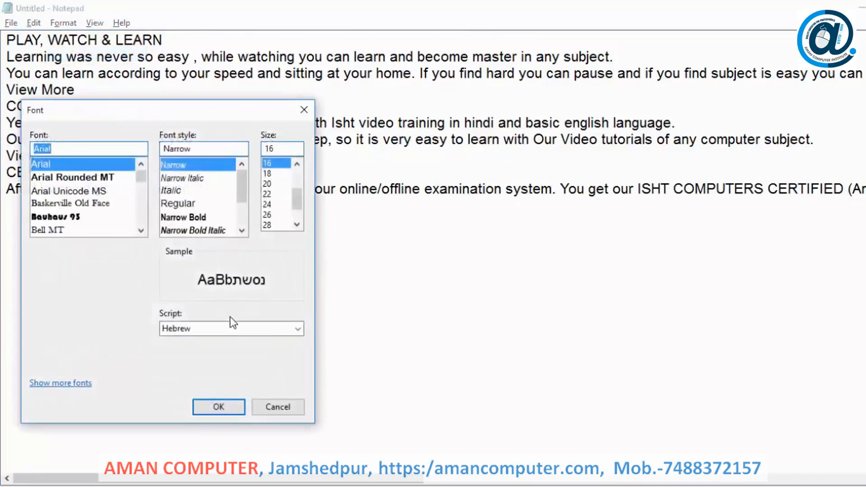
left_click(236, 328)
left_click(217, 344)
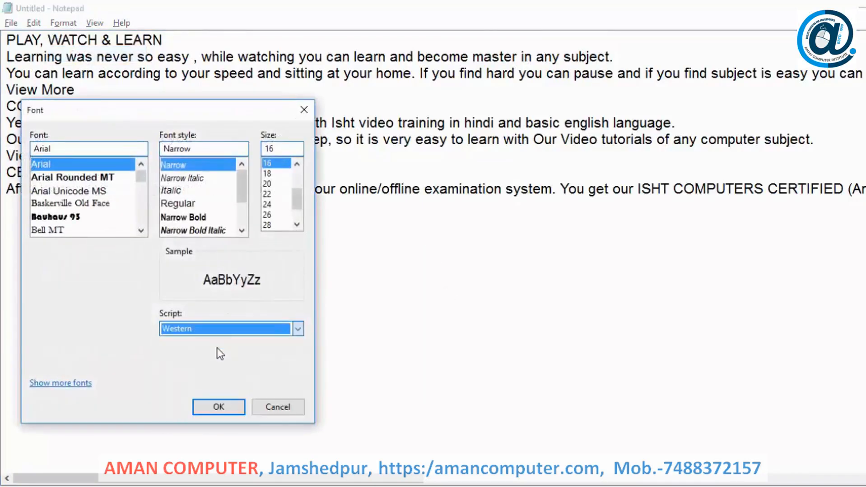
left_click(222, 407)
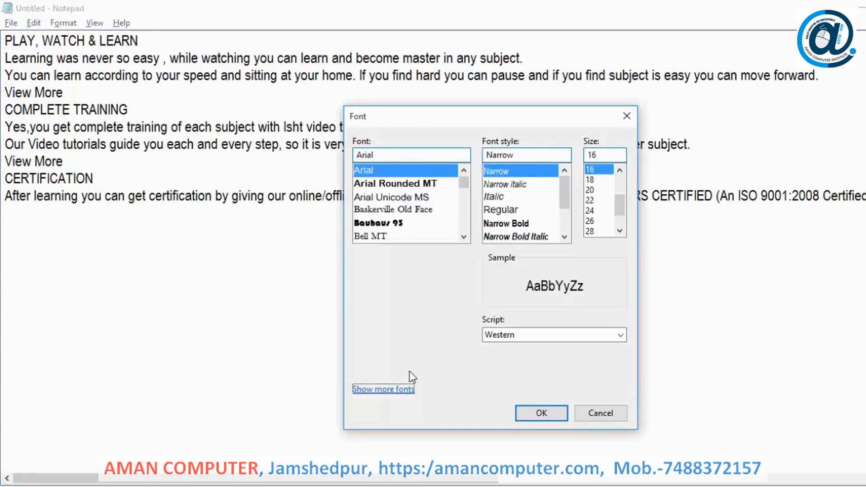
Browse the additional fonts installed on the computer from the font settings, and close the font settings without changes
left_click(394, 390)
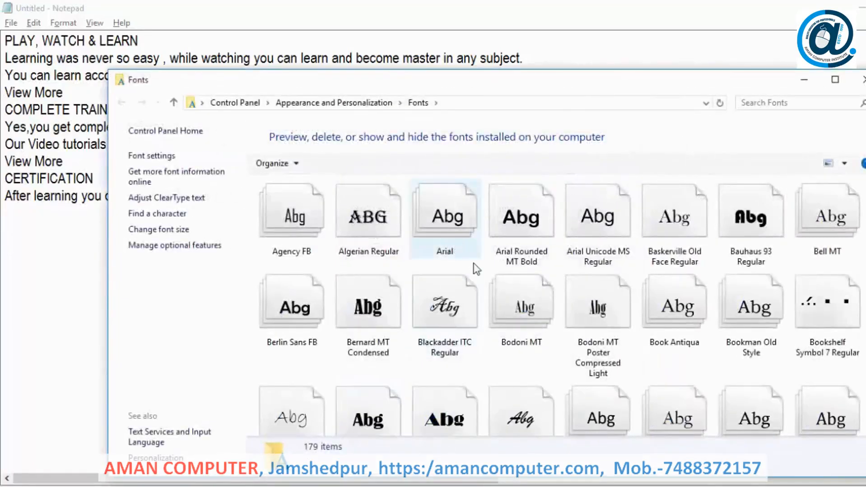
scroll(495, 306, "down", 5)
scroll(501, 307, "down", 10)
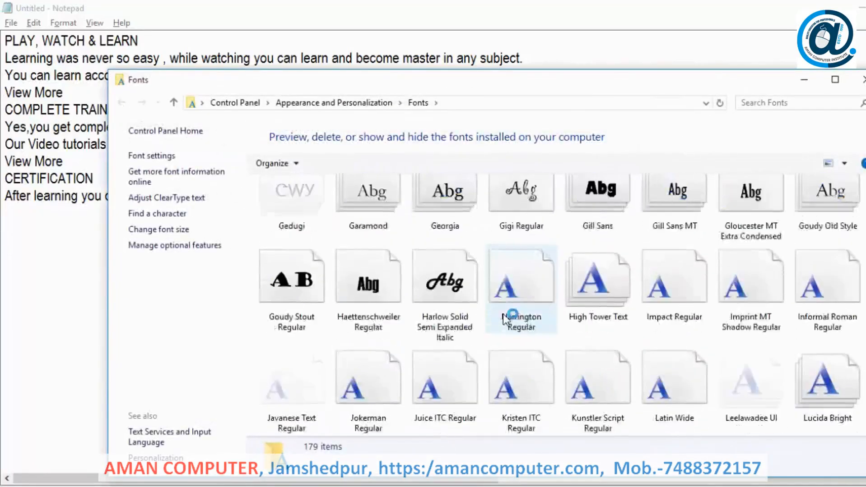
scroll(505, 318, "down", 3)
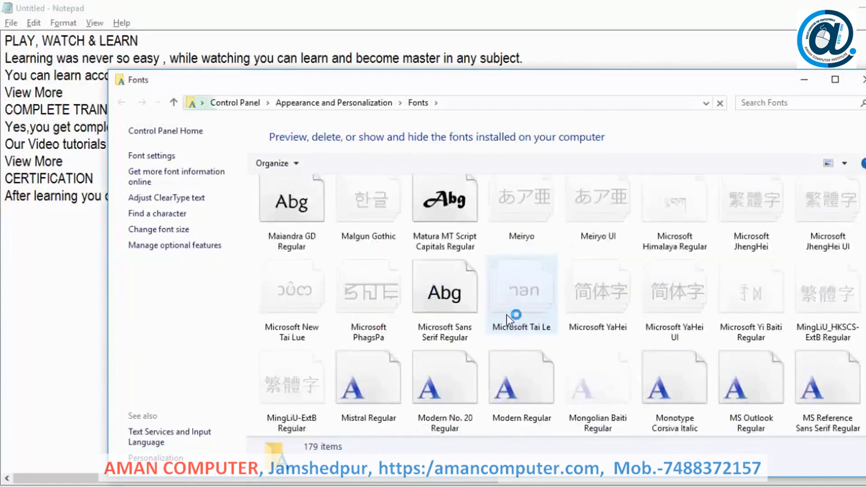
scroll(510, 257, "up", 10)
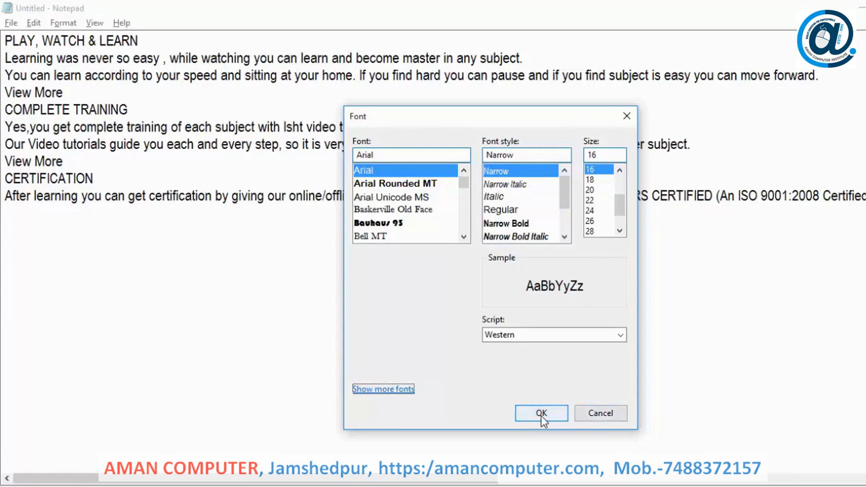
left_click(626, 116)
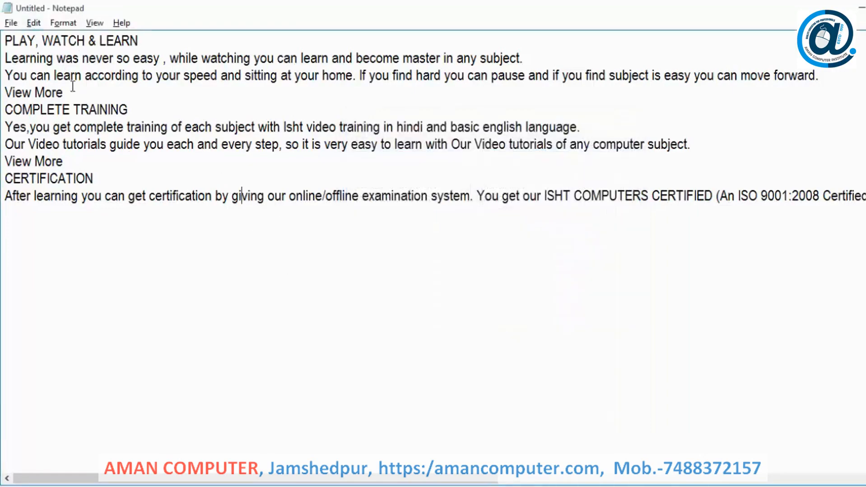
left_click(34, 22)
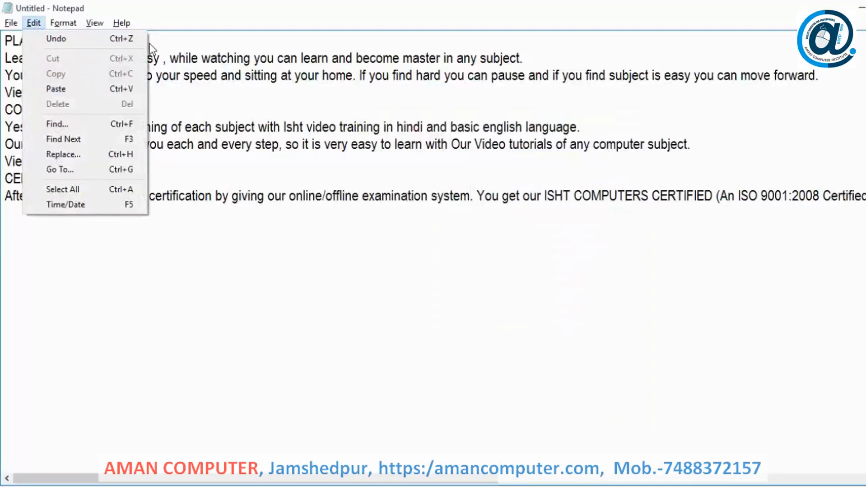
left_click(320, 316)
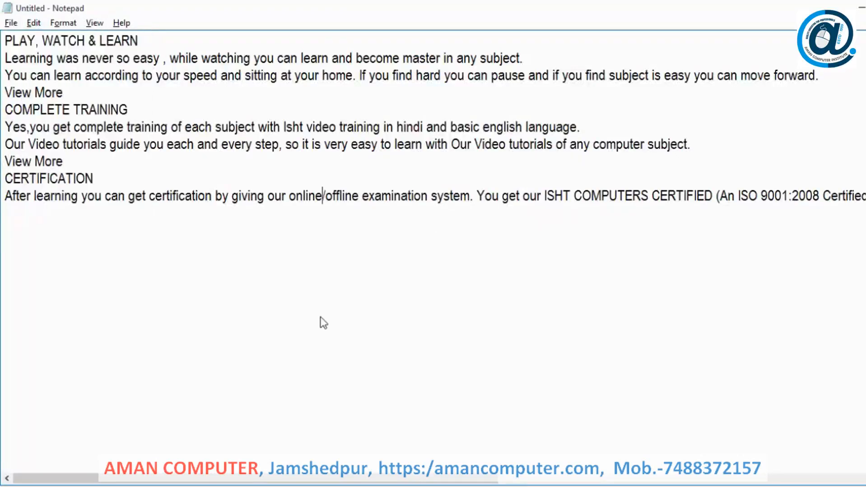
Delete the COMPLETE TRAINING section, from its heading through its View More line, and undo the deletion
left_click_drag(63, 162, 14, 110)
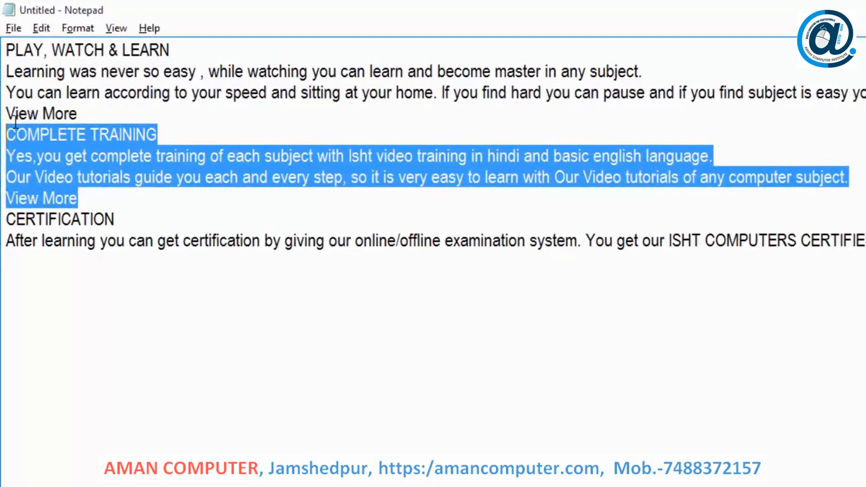
key("Delete")
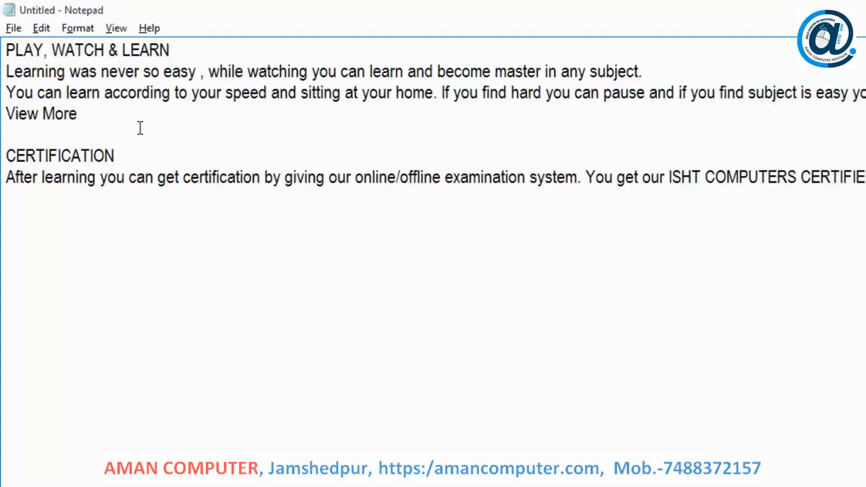
left_click(52, 32)
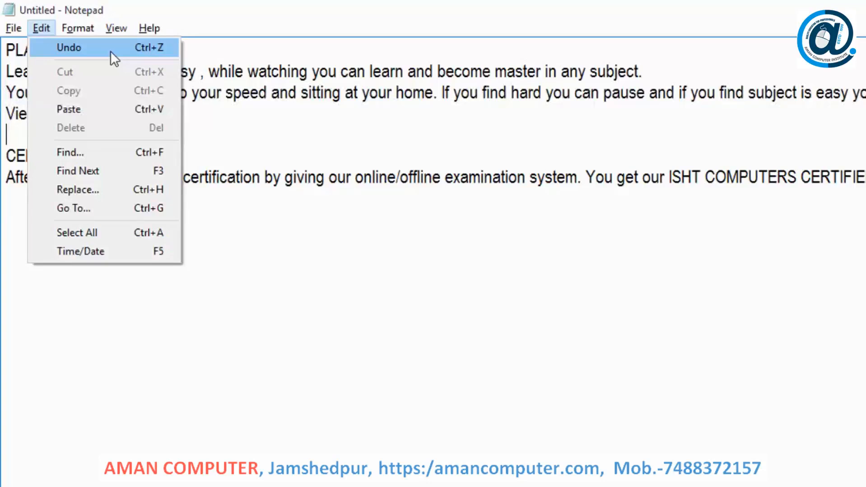
left_click(149, 52)
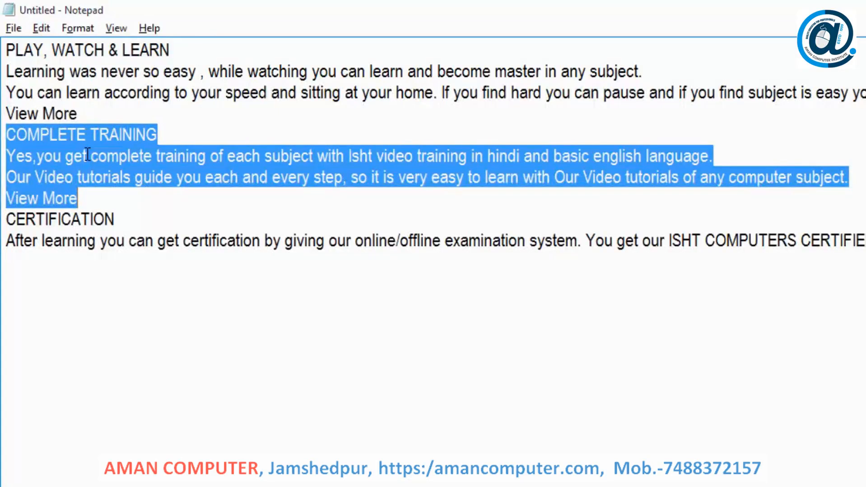
Undo repeatedly to toggle the COMPLETE TRAINING deletion, finish with the section restored, and clear the selection
left_click(41, 28)
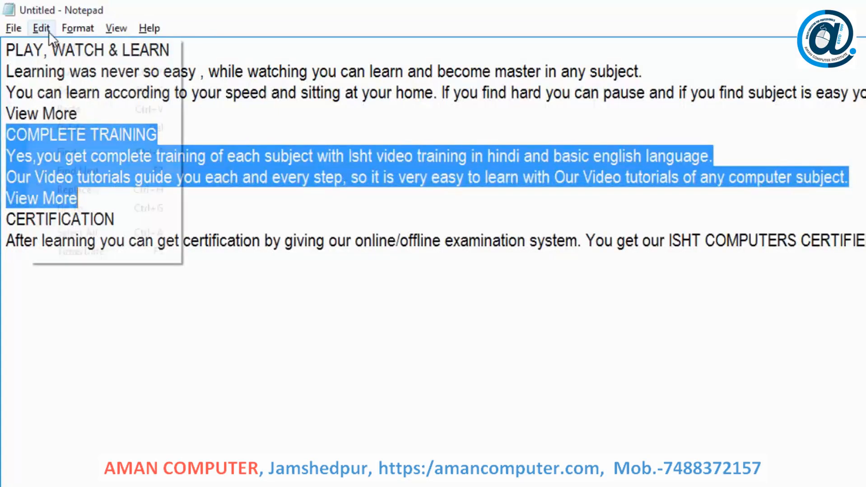
left_click(59, 49)
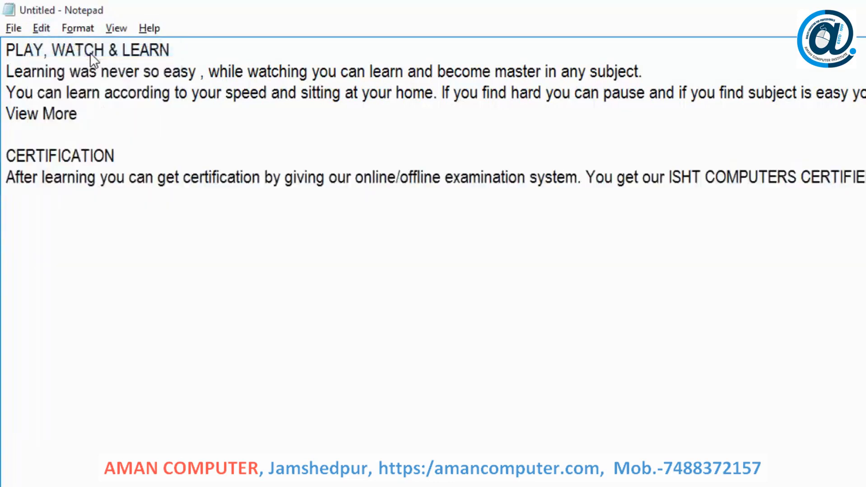
left_click(39, 30)
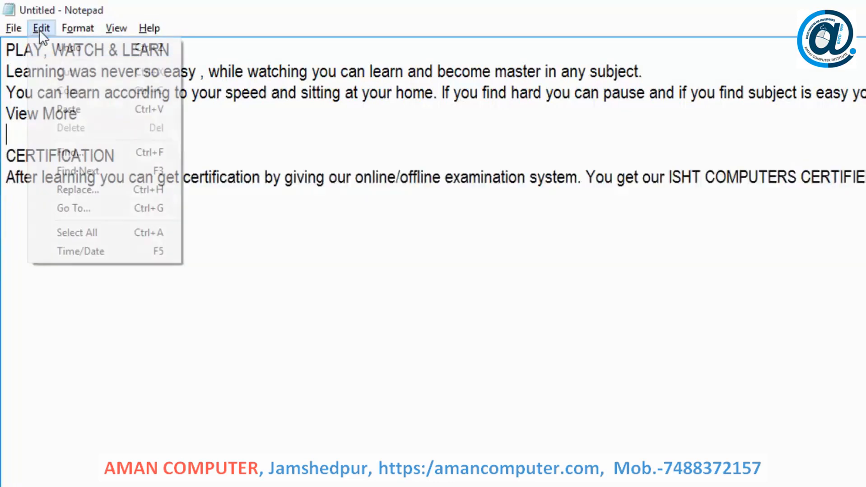
left_click(70, 49)
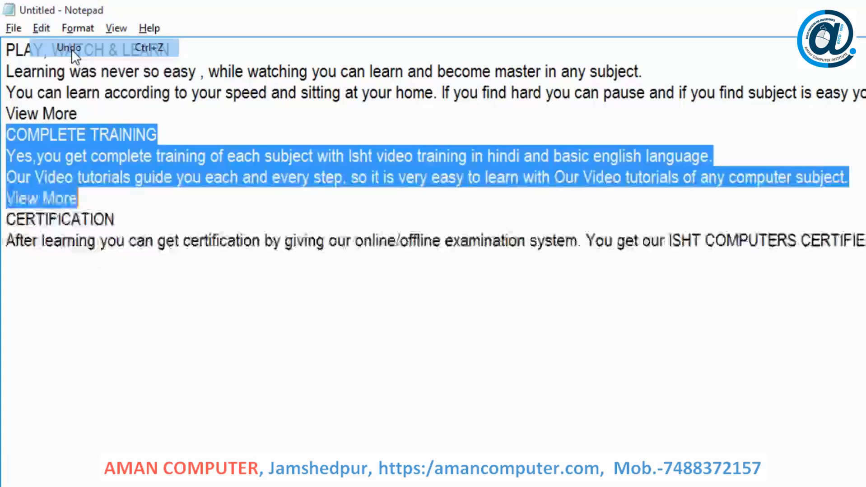
left_click(42, 29)
left_click(48, 43)
left_click(42, 28)
left_click(50, 41)
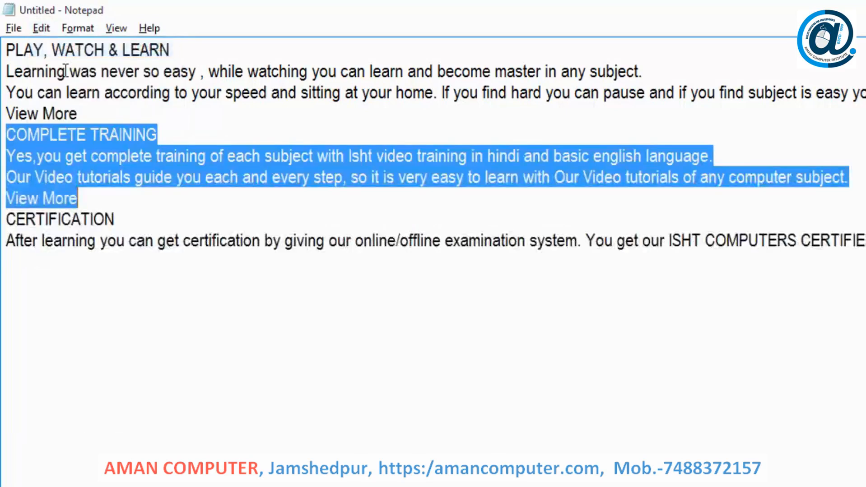
left_click(98, 194)
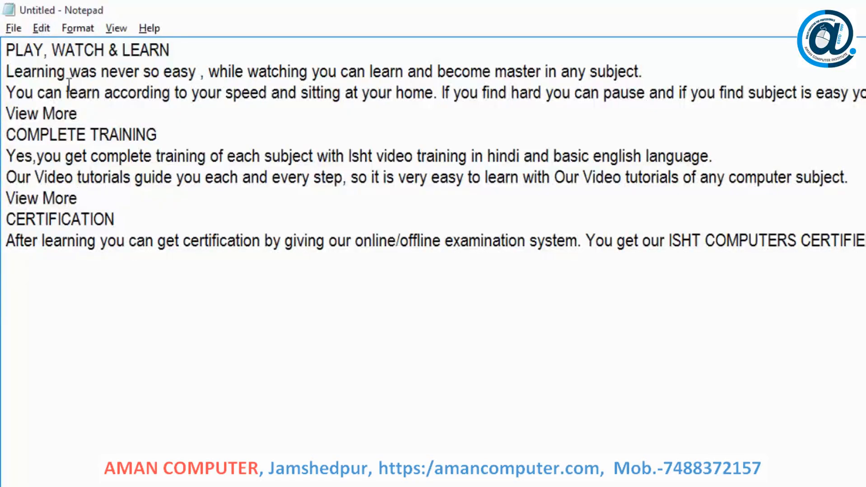
Cut the COMPLETE TRAINING section, from its heading through its View More line
left_click(45, 31)
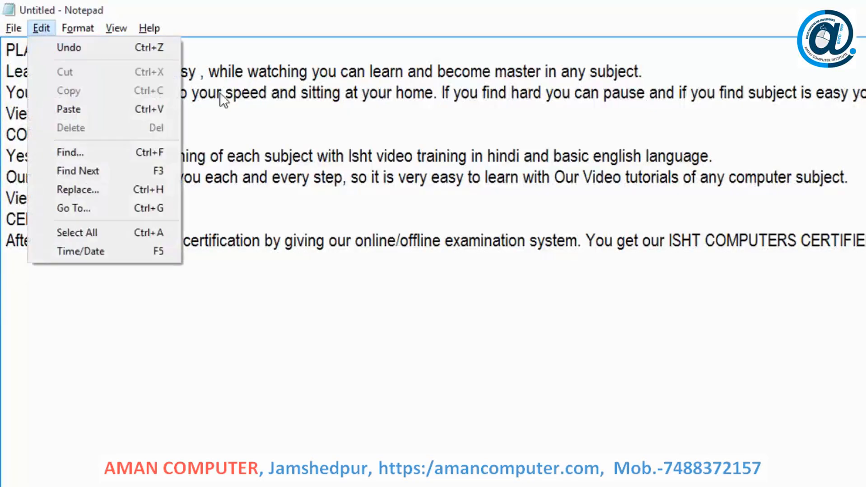
left_click(234, 156)
left_click_drag(94, 196, 6, 135)
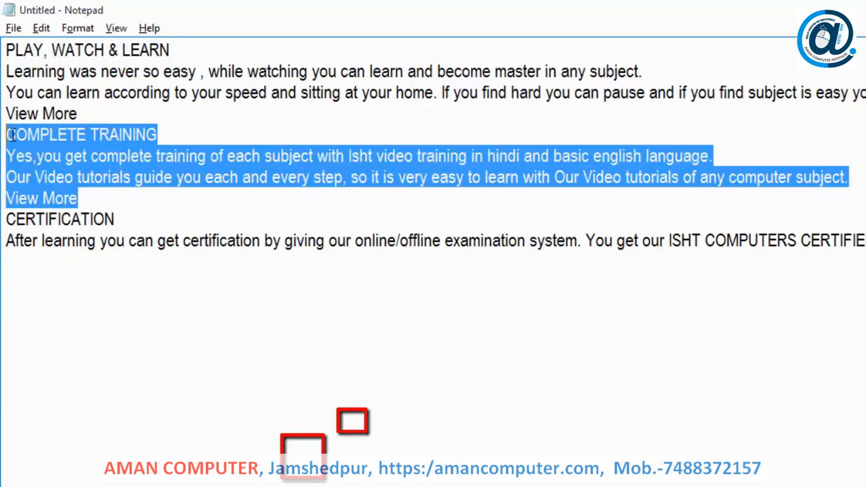
left_click(48, 31)
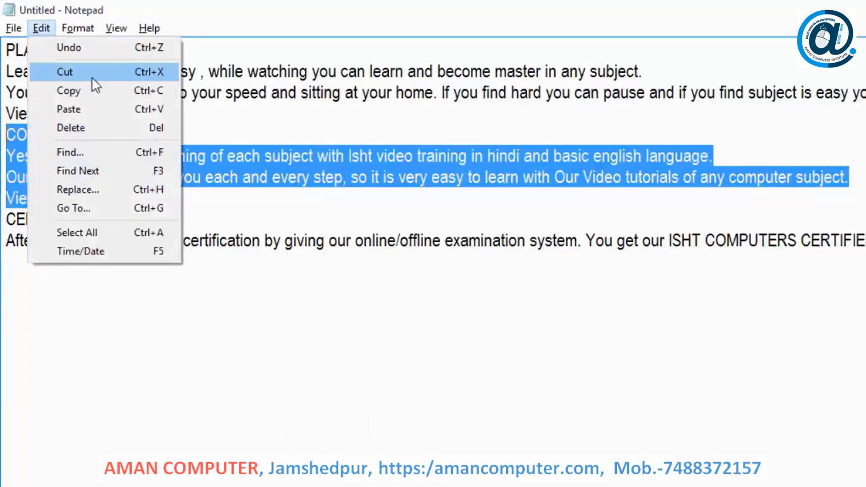
left_click(114, 72)
Paste the cut section at the end of the document, leaving one blank line after the CERTIFICATION paragraph
left_click(63, 233)
double_click(26, 225)
key("End")
key("Home")
left_click(79, 253)
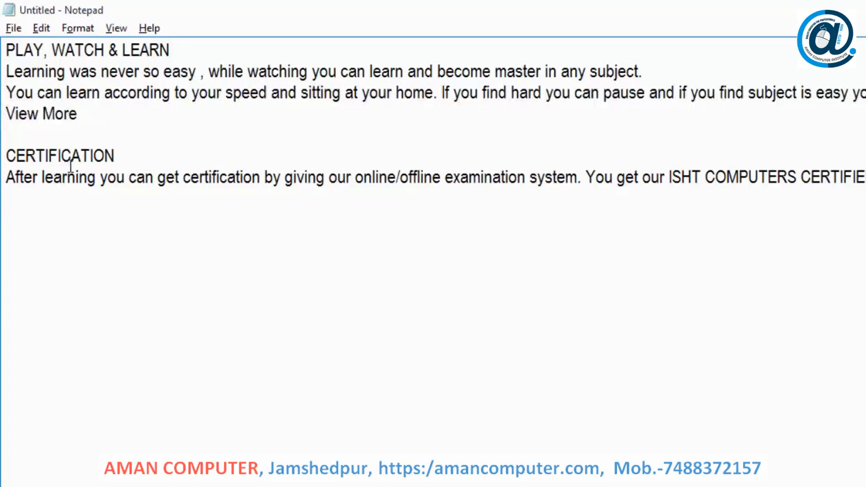
key("End")
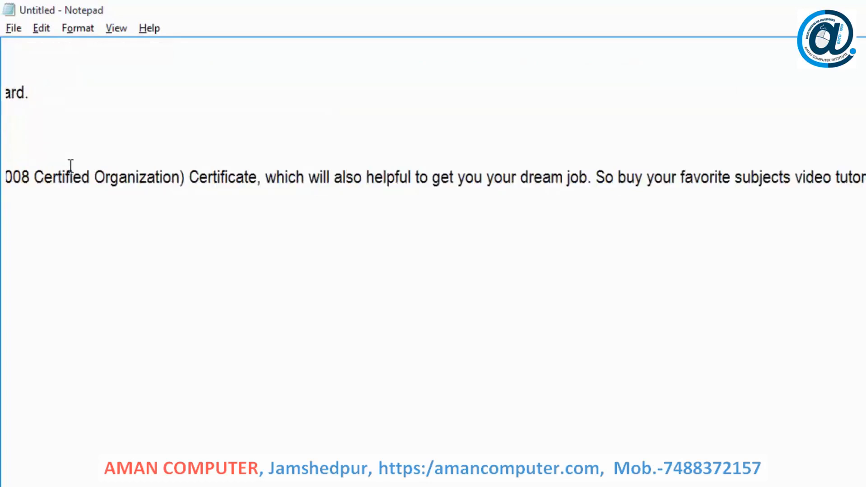
key("Return")
key("Return")
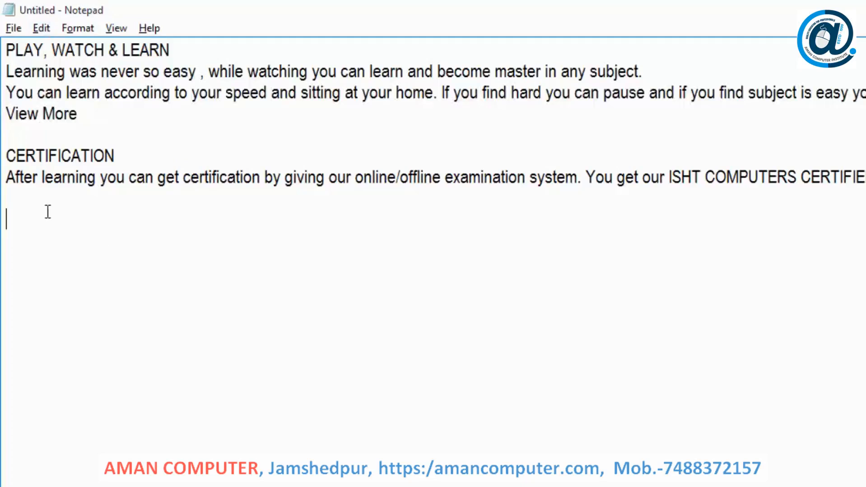
left_click(41, 28)
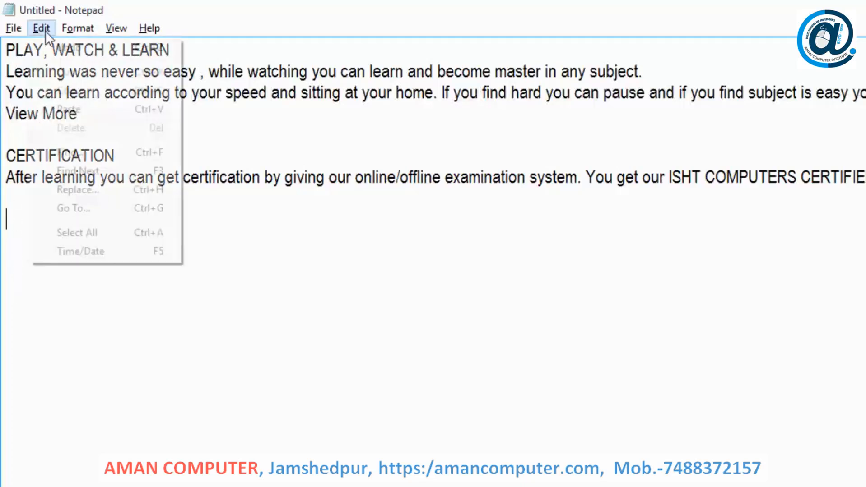
left_click(70, 111)
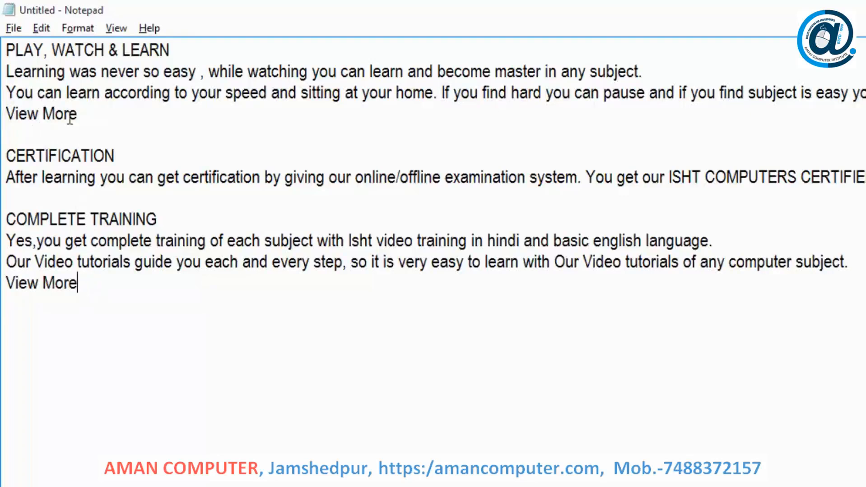
left_click(41, 29)
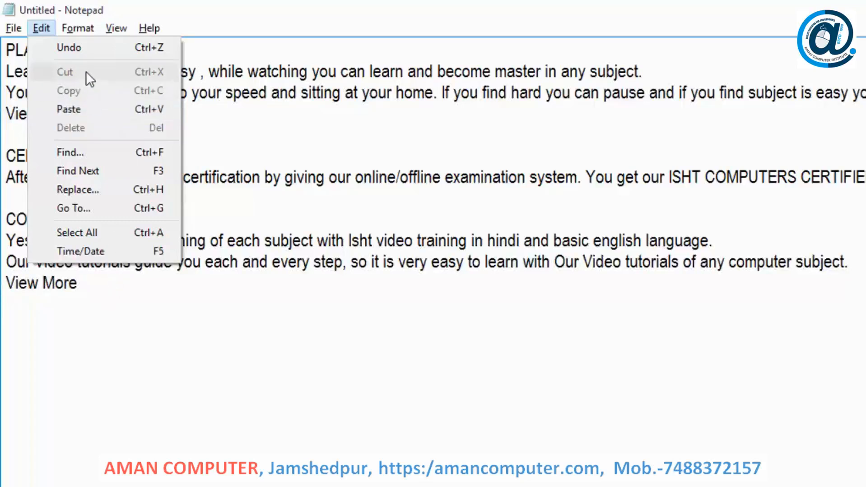
left_click(91, 324)
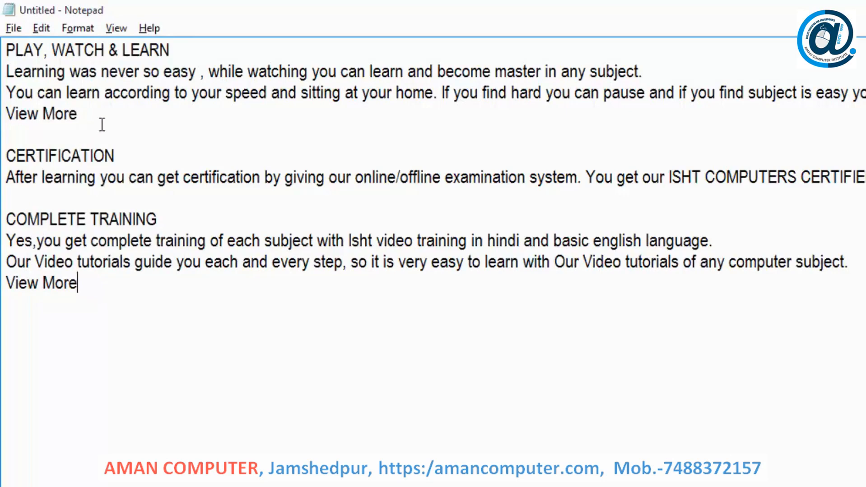
Copy the PLAY, WATCH & LEARN heading from the first line and paste it into the blank line above CERTIFICATION
left_click(172, 51)
left_click_drag(145, 52, 3, 51)
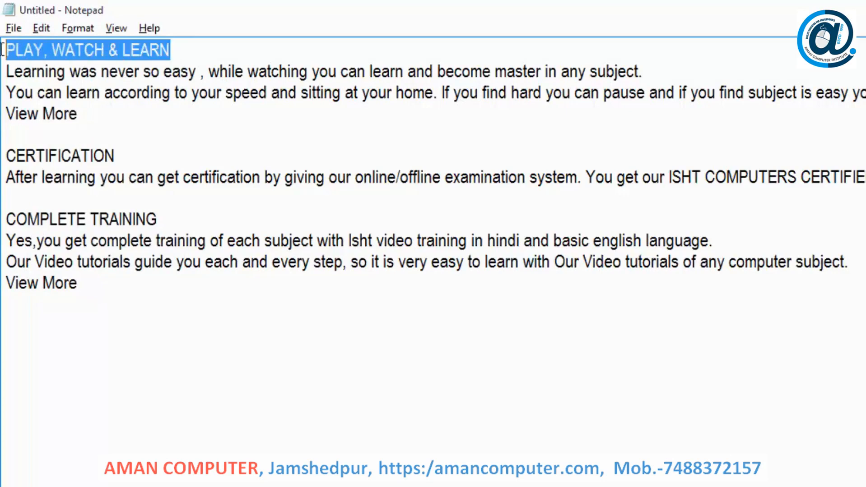
left_click(40, 31)
left_click(82, 86)
left_click(97, 277)
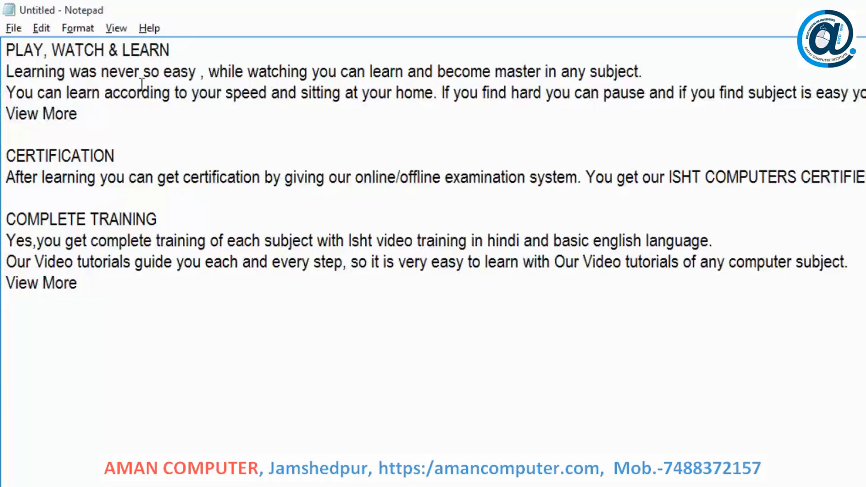
left_click(13, 133)
left_click(48, 25)
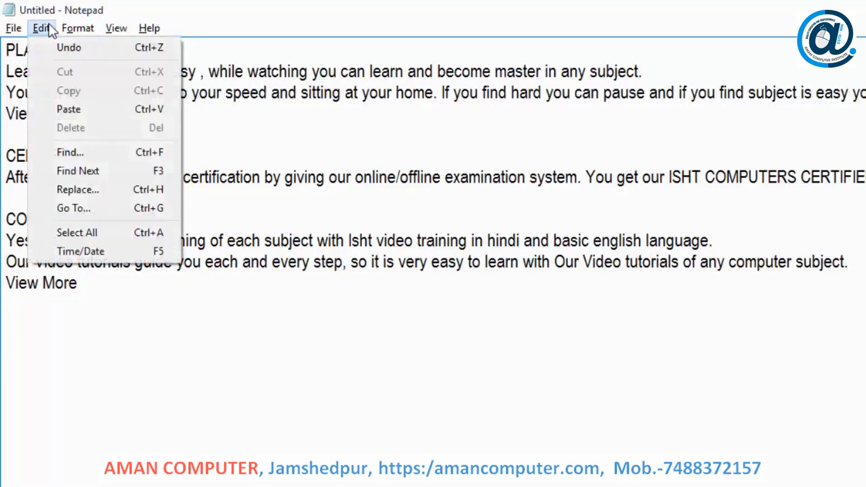
left_click(61, 106)
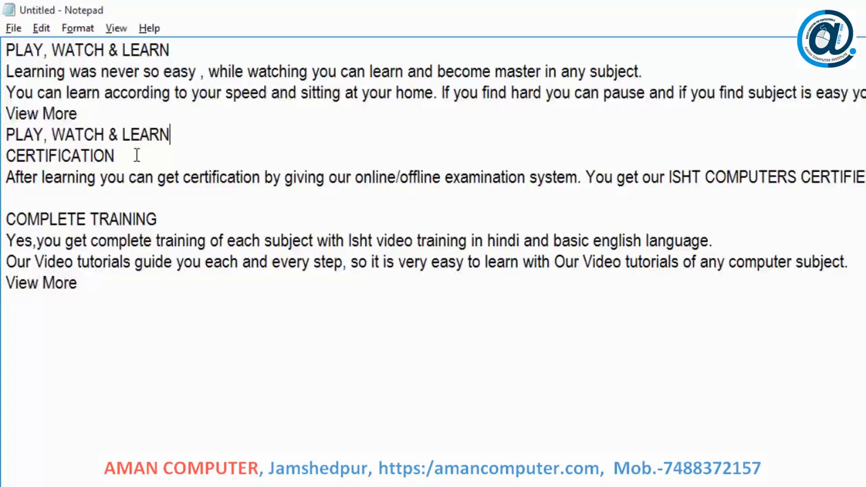
Paste the copied heading twice below the document's last View More line, with each copy on its own line
key("Return")
left_click(41, 28)
left_click(60, 108)
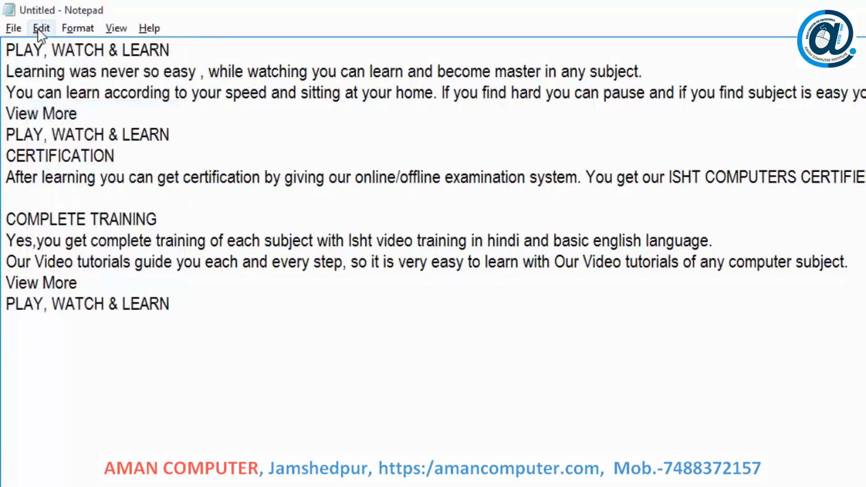
left_click(38, 28)
left_click(54, 110)
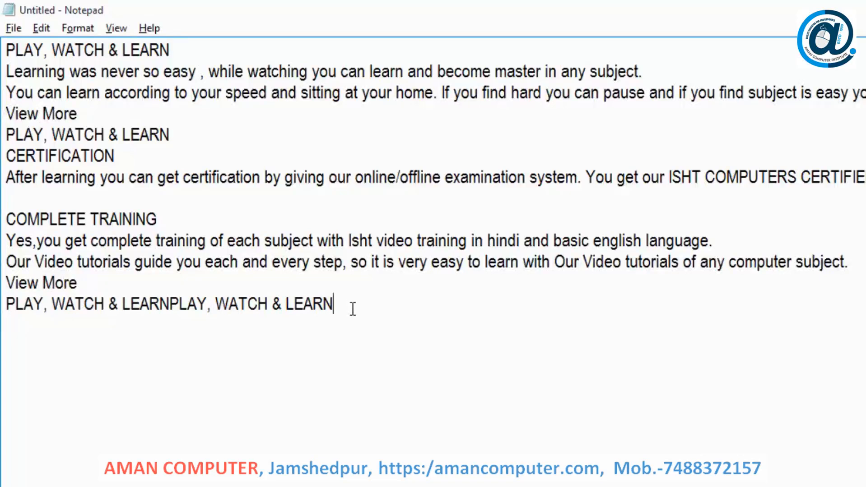
left_click(171, 309)
key("Return")
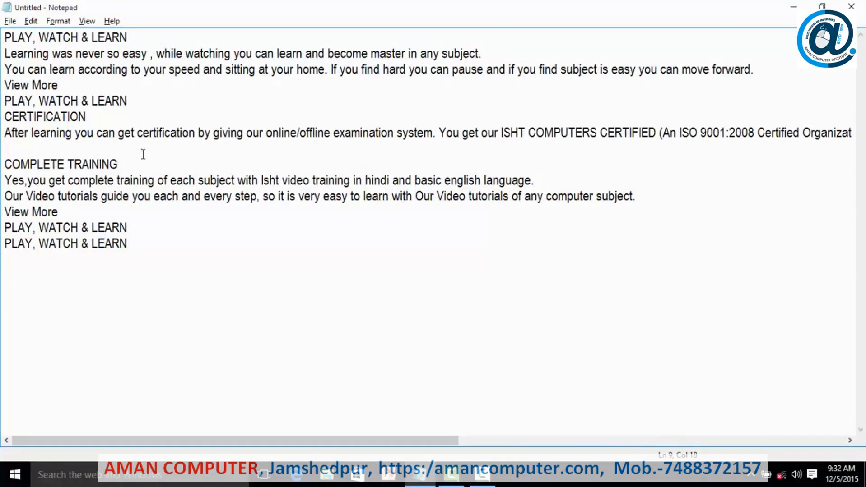
Delete the lines from the second PLAY, WATCH & LEARN heading through COMPLETE TRAINING, undo the deletion, and clear the selection
key("shift+Home")
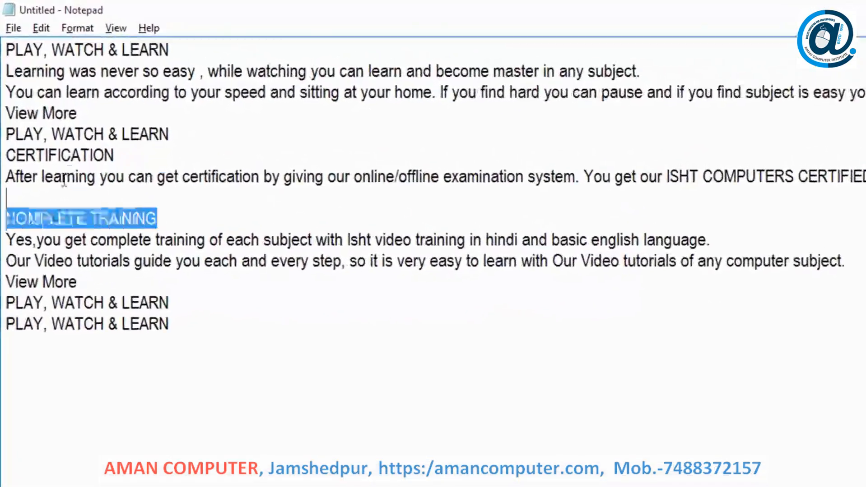
left_click(8, 137, "shift")
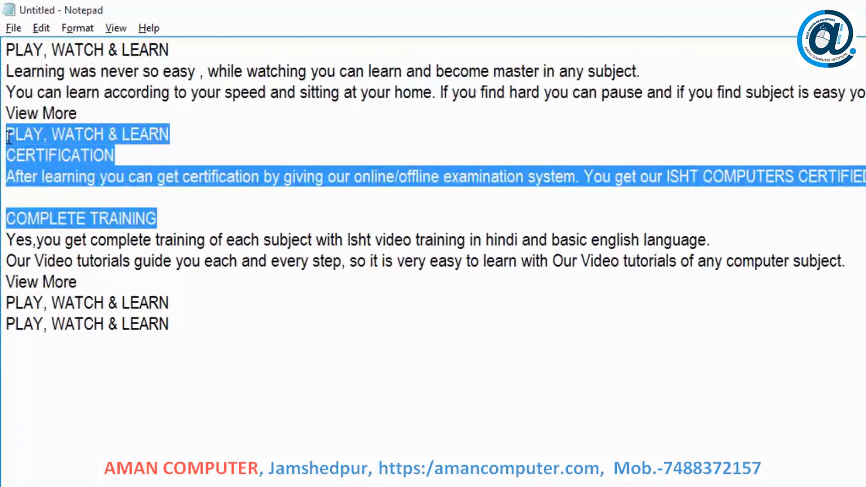
left_click(44, 27)
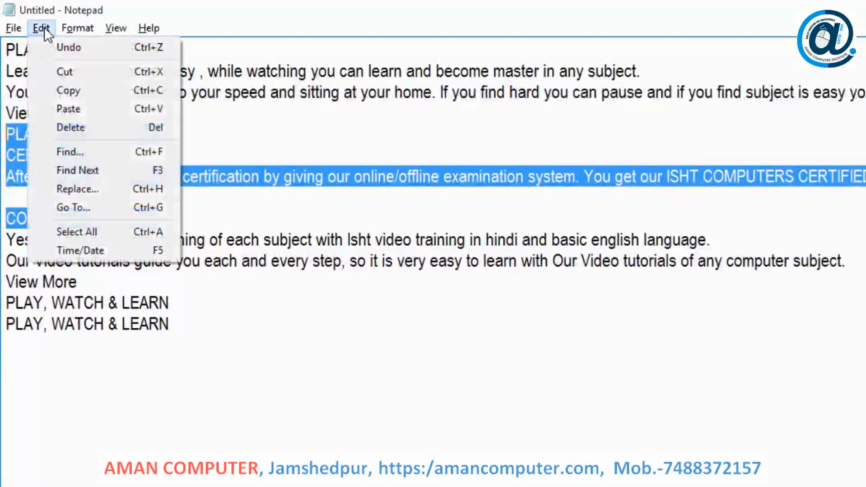
left_click(86, 127)
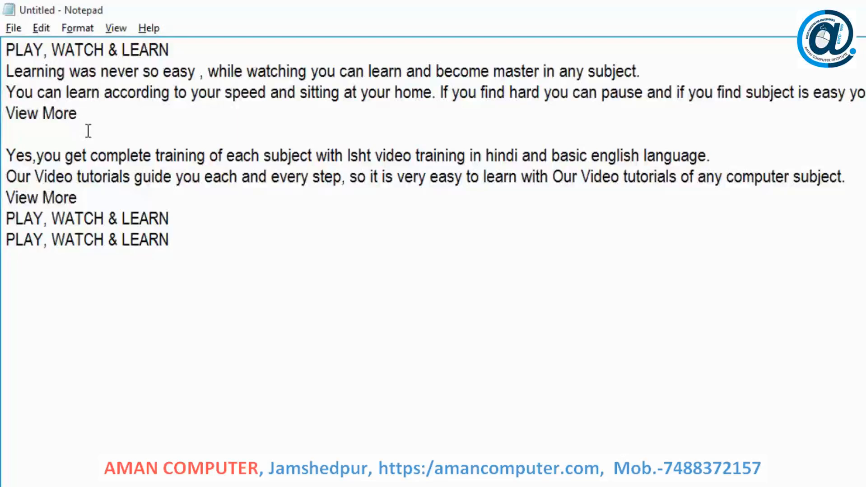
left_click(49, 30)
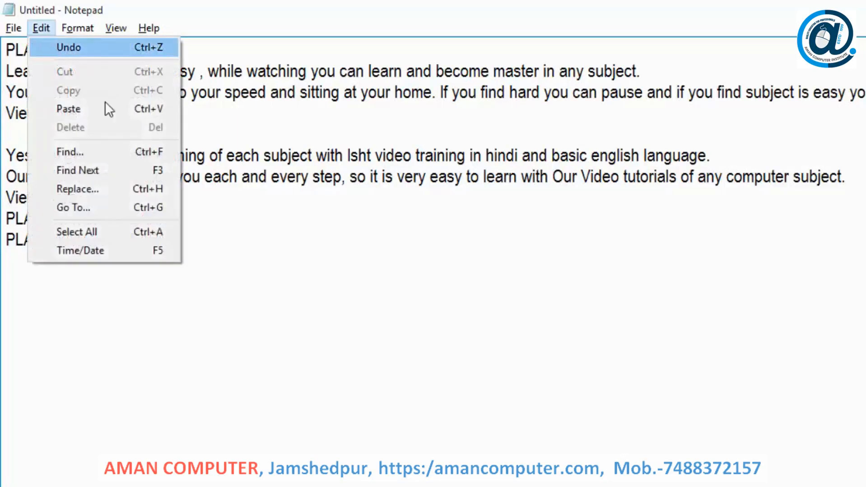
left_click(144, 47)
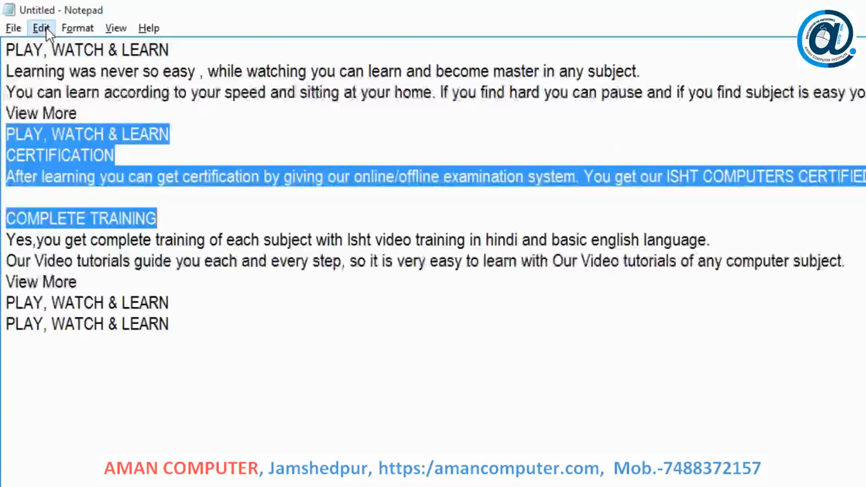
left_click(45, 28)
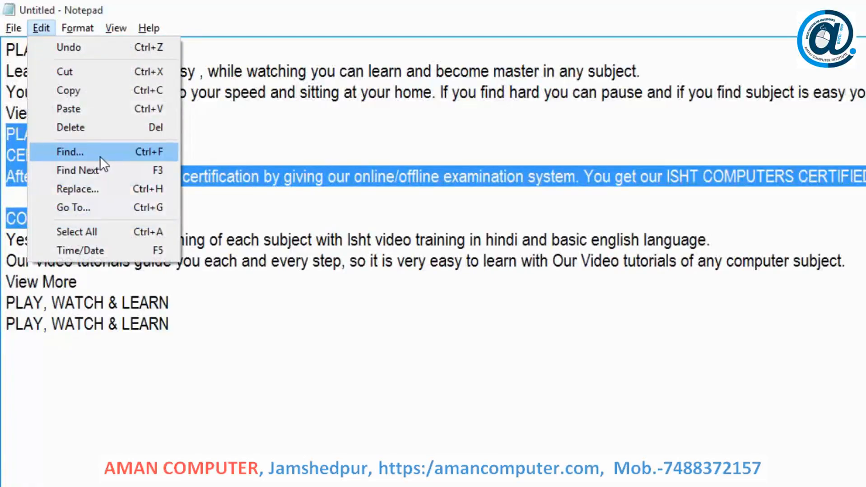
left_click(183, 106)
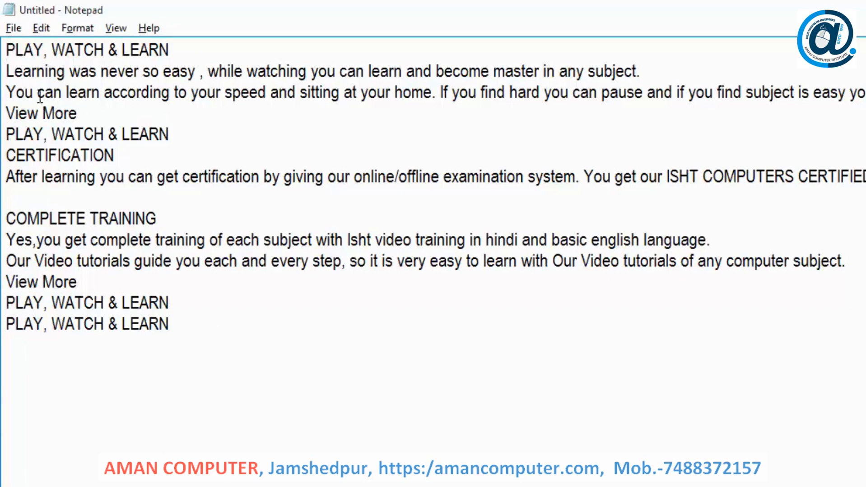
Open Find and enter PLAY as the search term, with the search direction set to Down
left_click(39, 29)
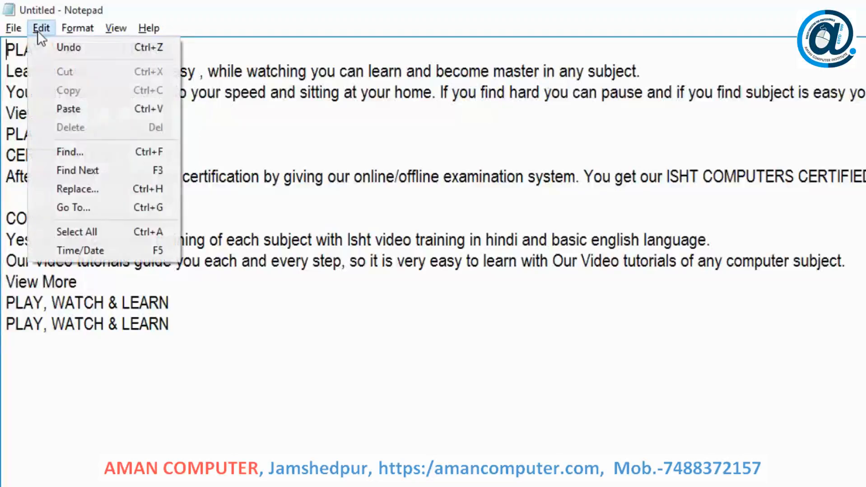
left_click(78, 153)
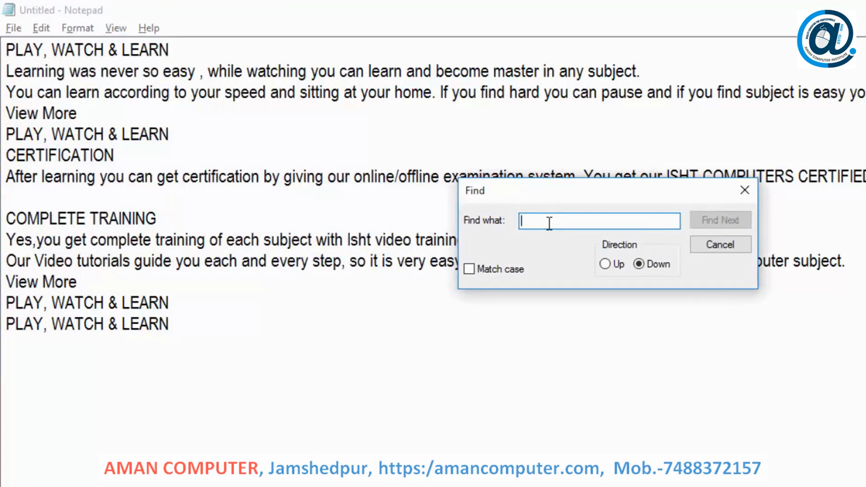
type("PLAY")
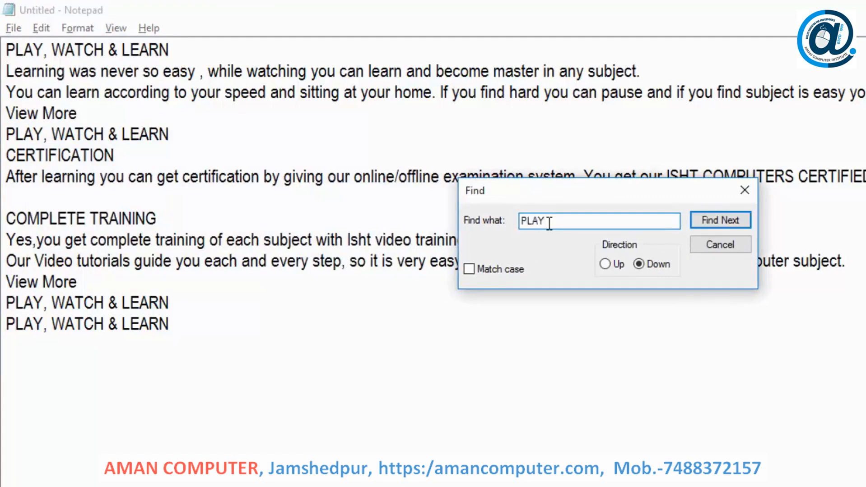
left_click(6, 50)
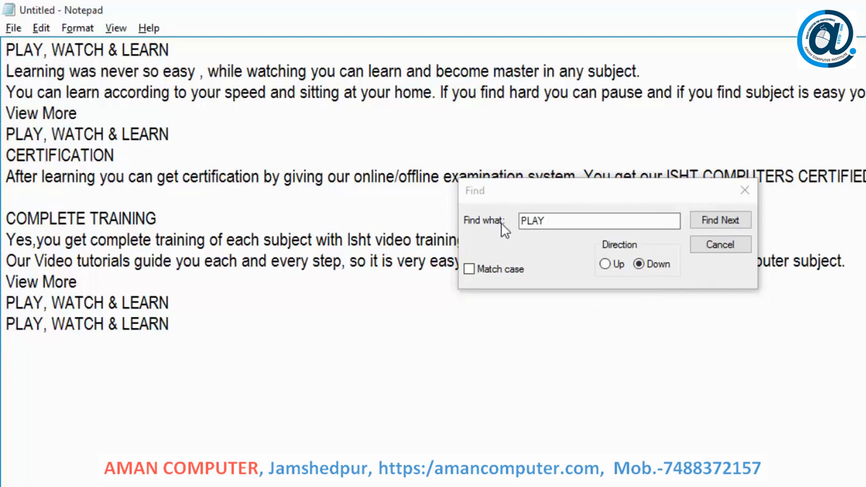
left_click_drag(552, 226, 516, 225)
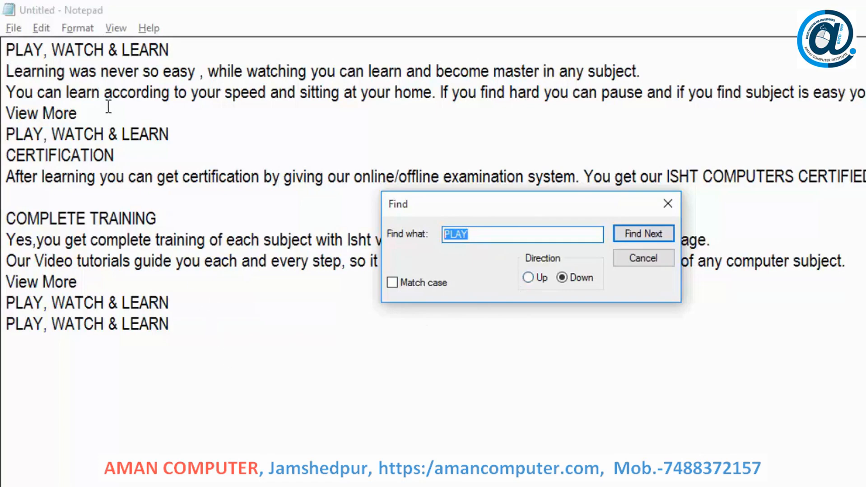
left_click(605, 335)
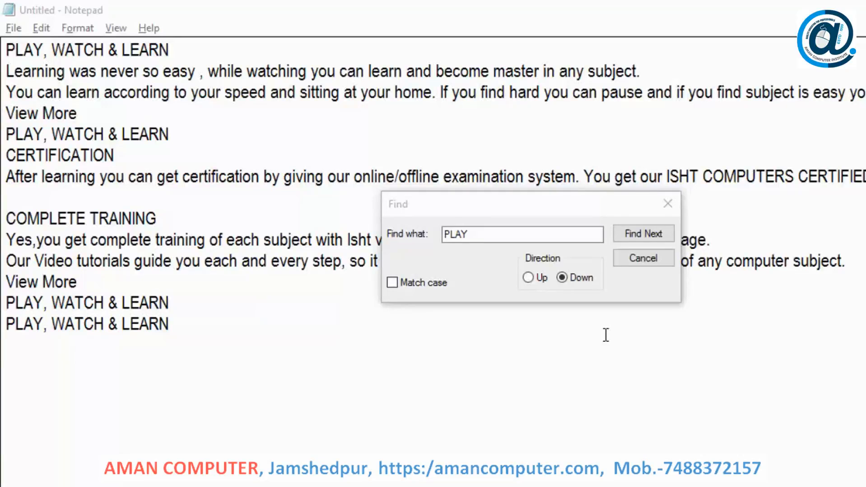
left_click(407, 283)
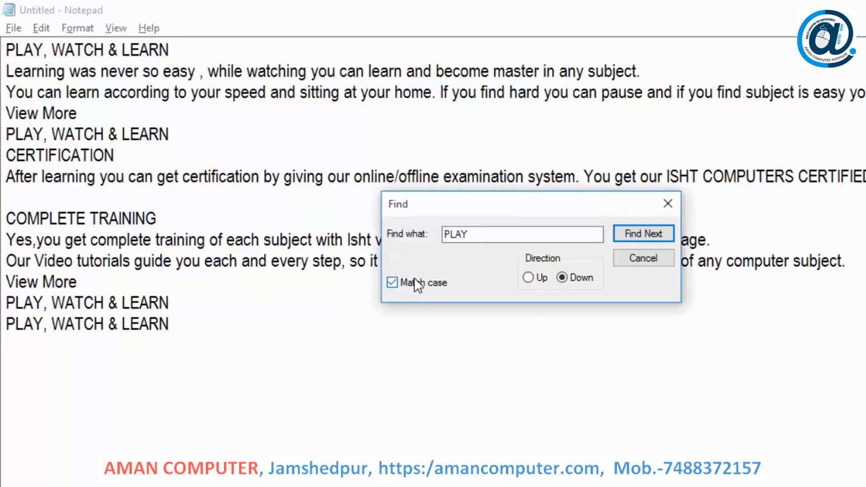
left_click(406, 284)
left_click(494, 239)
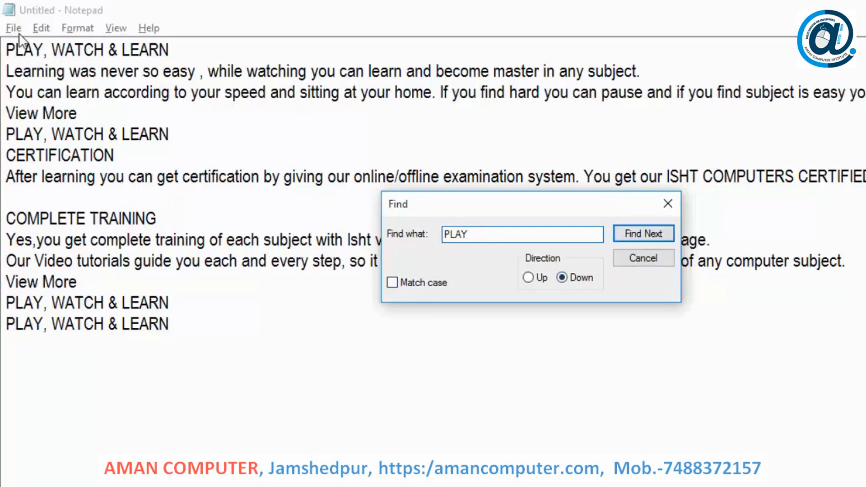
Search downward from the document's start through every occurrence of PLAY until no more remain, and dismiss the message
left_click(6, 48)
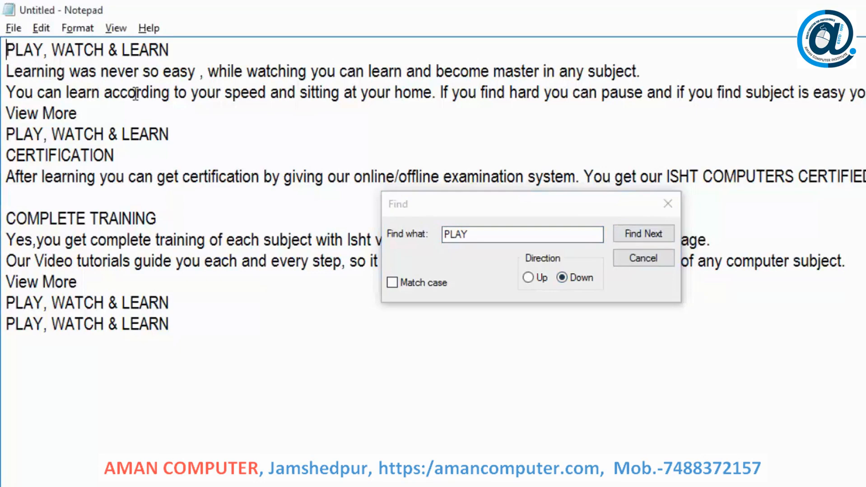
left_click(634, 231)
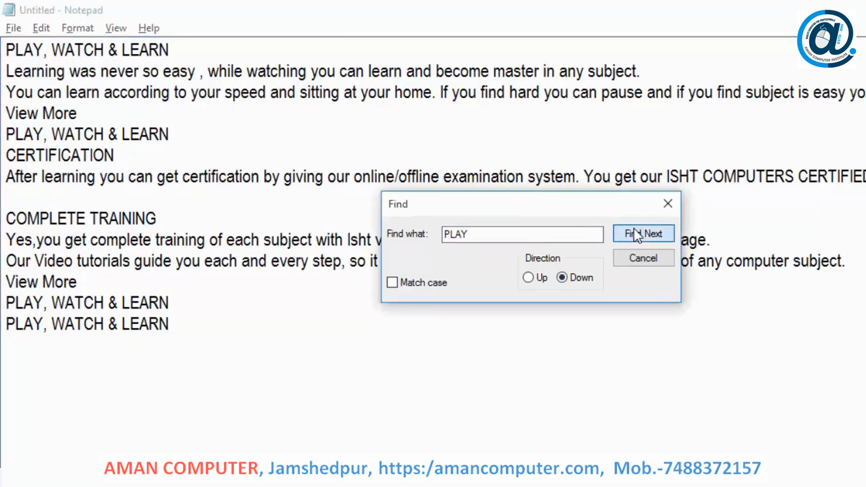
left_click(633, 229)
left_click(632, 231)
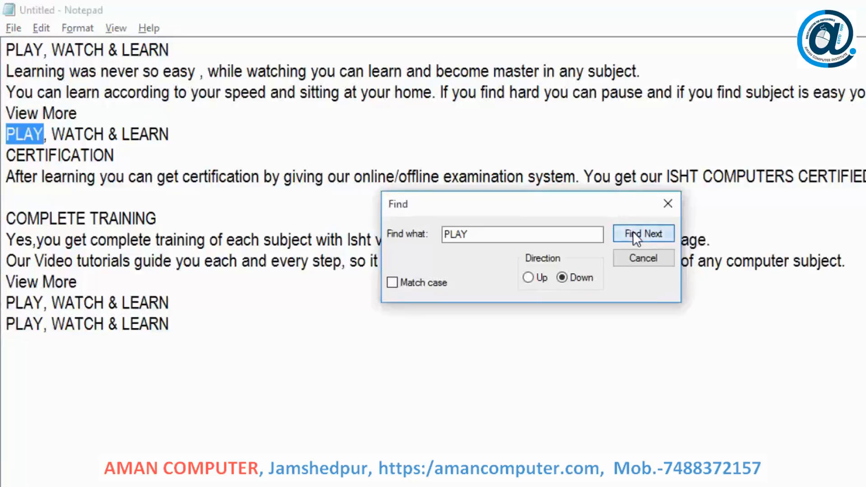
left_click(632, 231)
left_click(632, 231)
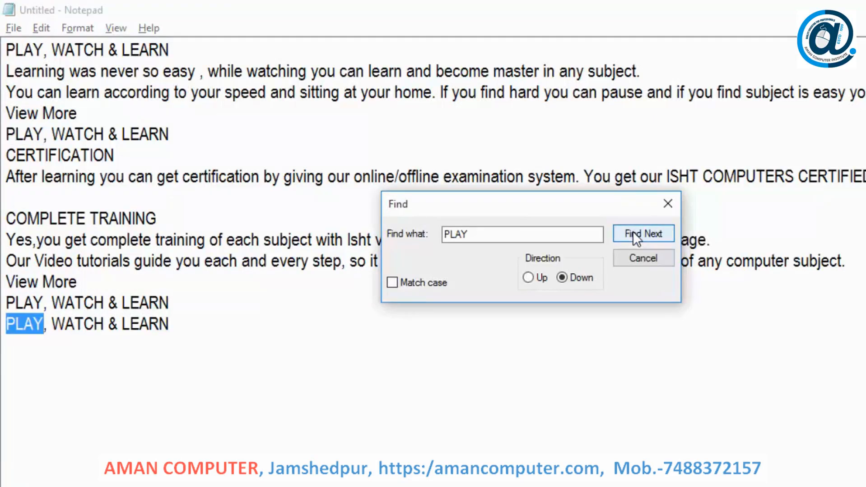
left_click(632, 231)
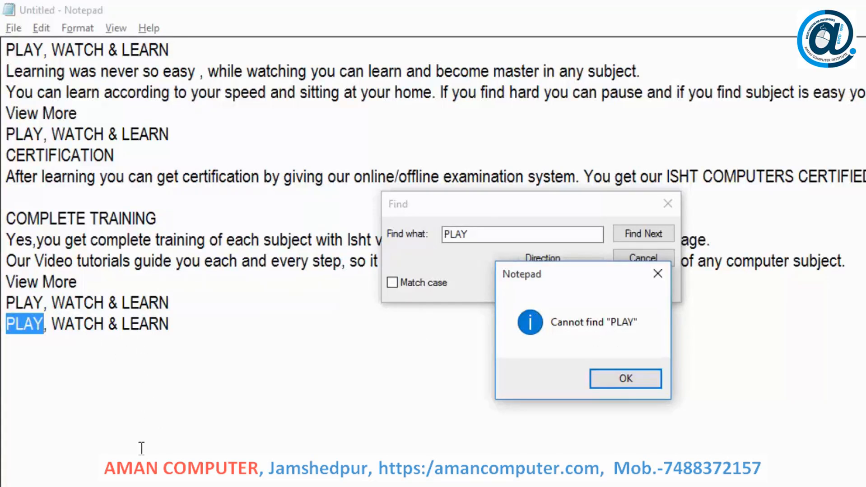
left_click(626, 381)
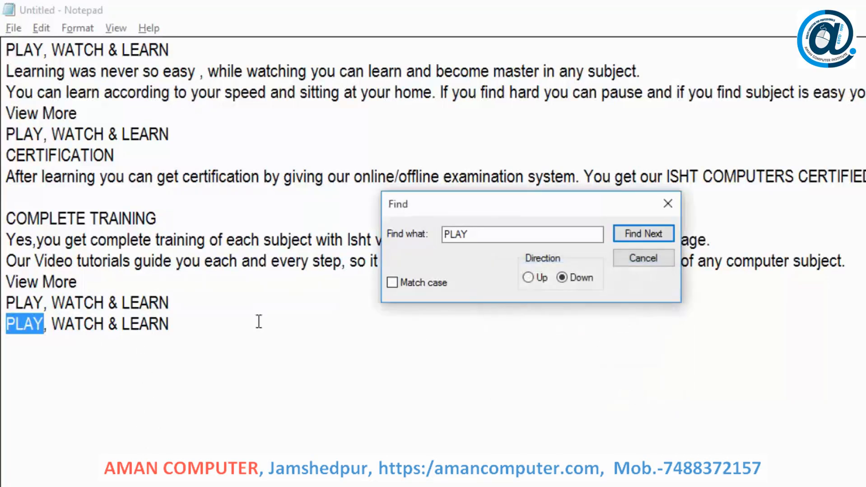
Search upward from the end of the last line through the occurrences of PLAY
left_click(194, 329)
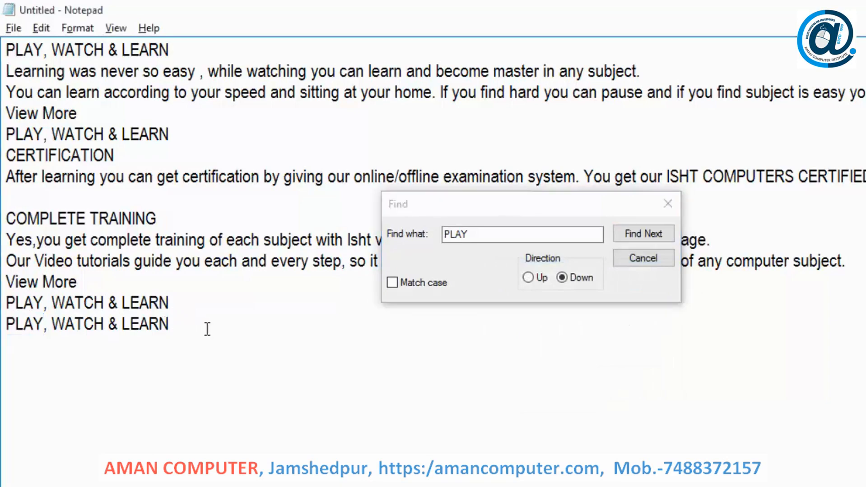
left_click(527, 278)
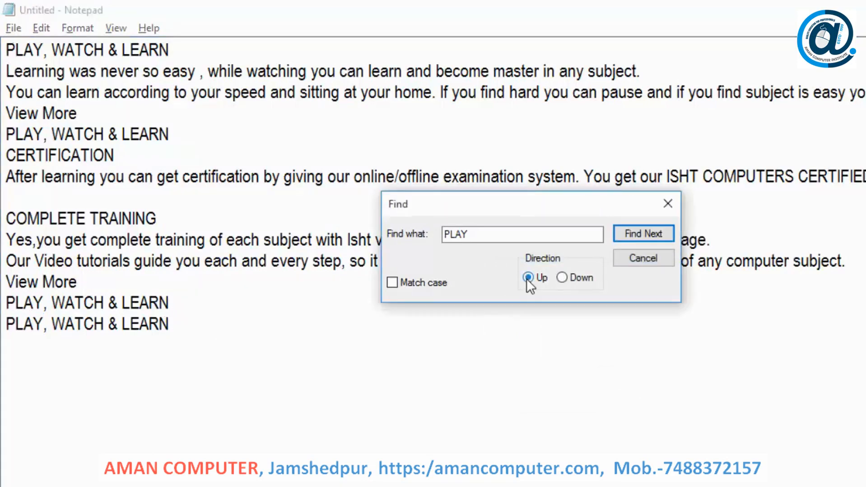
left_click(637, 232)
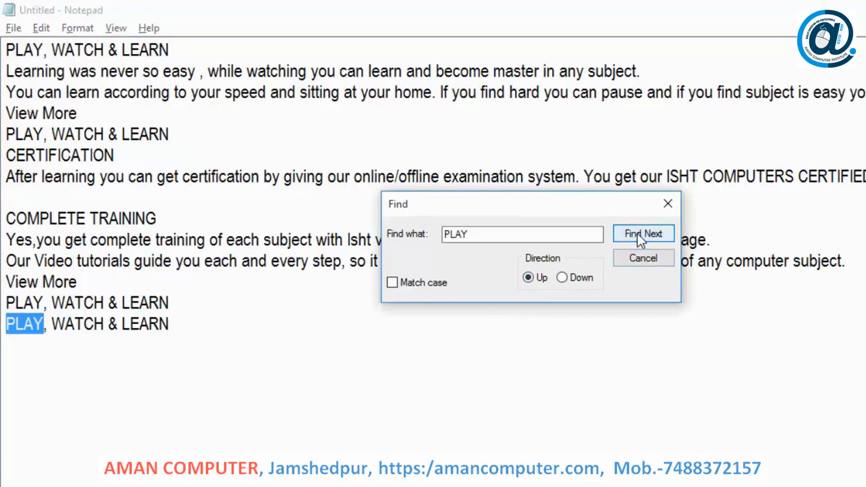
left_click(637, 233)
left_click(637, 232)
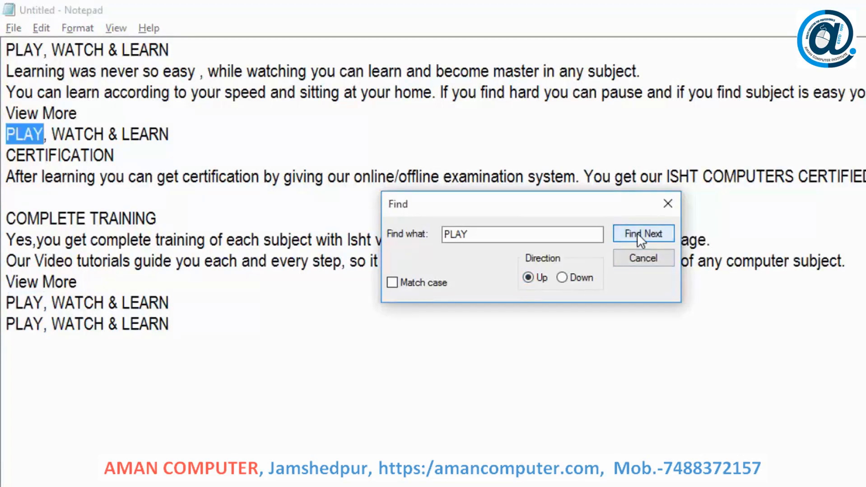
left_click(637, 232)
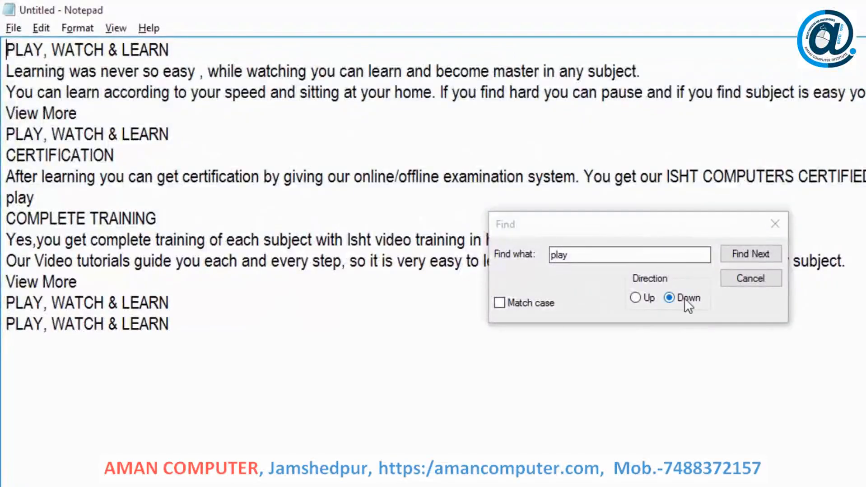
Search downward for play with Match case off, going through the occurrences to the last line and moving the Find dialog clear of the text
left_click(745, 252)
left_click(744, 253)
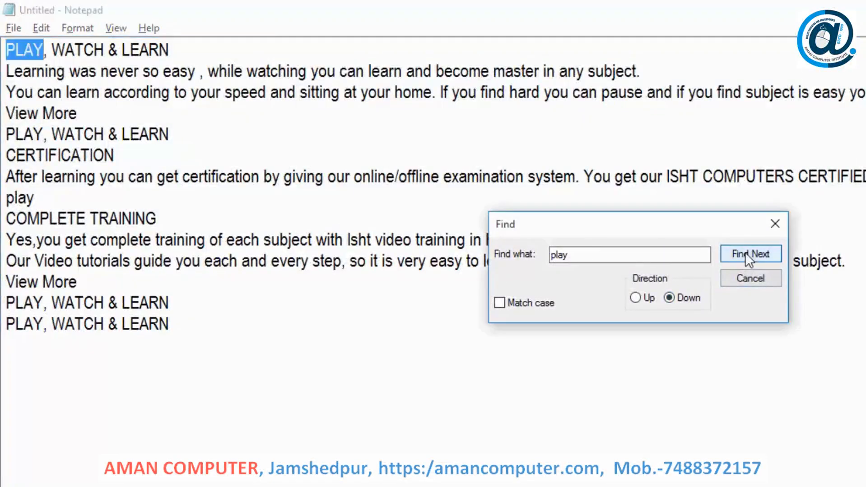
left_click(745, 252)
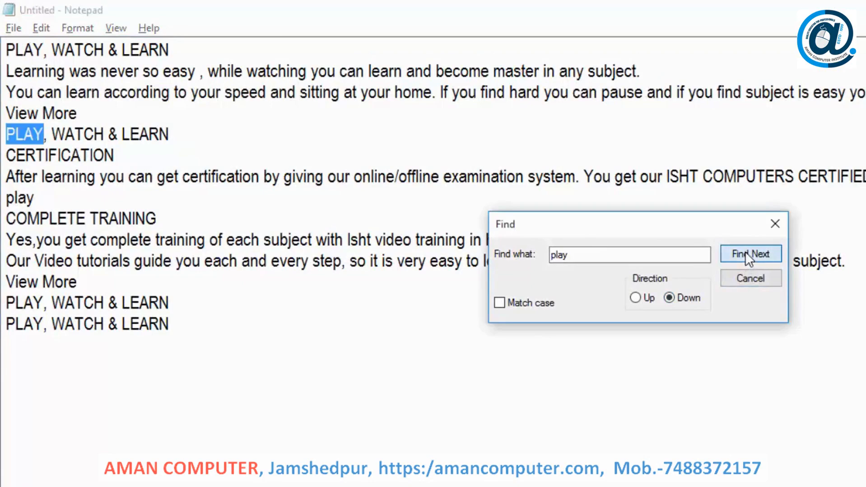
left_click(745, 251)
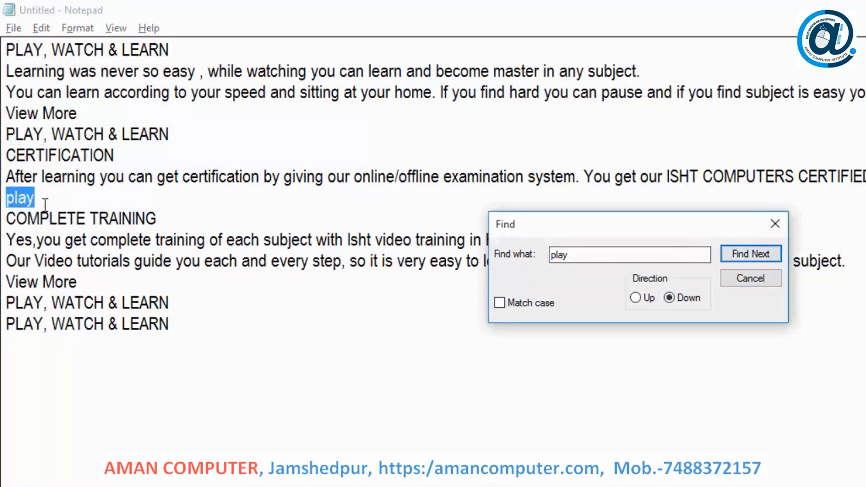
left_click(732, 254)
left_click_drag(653, 235, 667, 389)
left_click(762, 408)
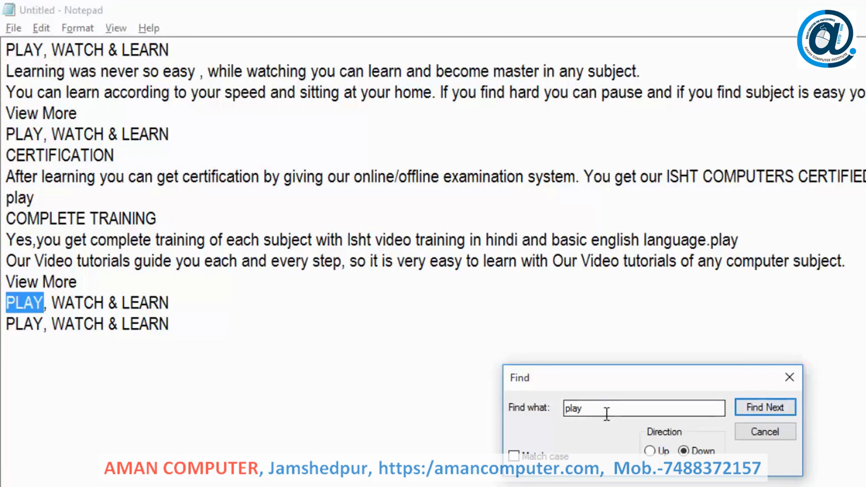
left_click(754, 409)
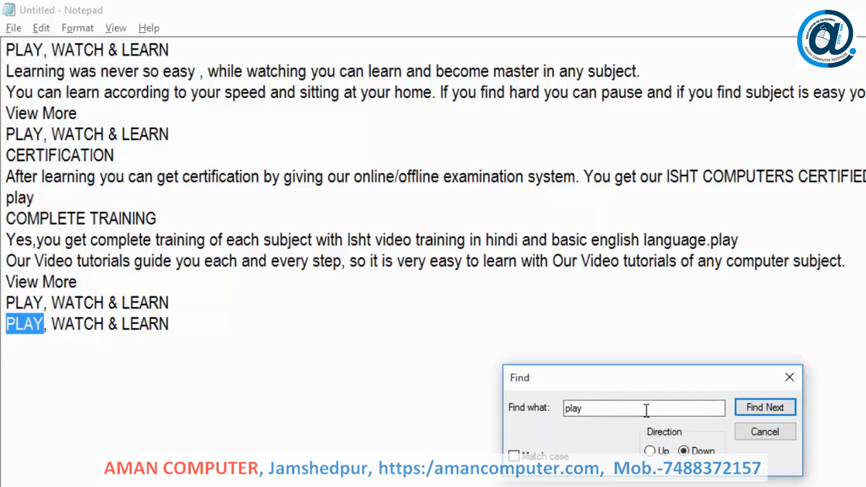
Search downward for play from the document's start with Match case on, going through all occurrences, and close the Find dialog
left_click(514, 456)
left_click(10, 49)
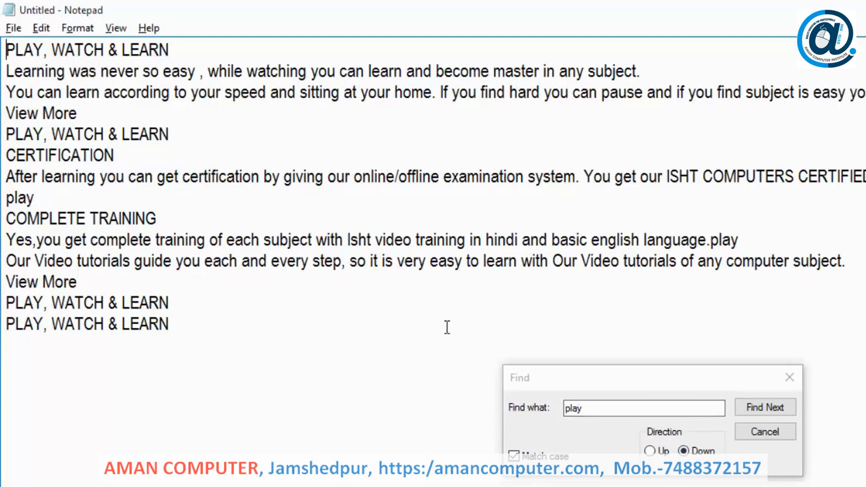
left_click(773, 408)
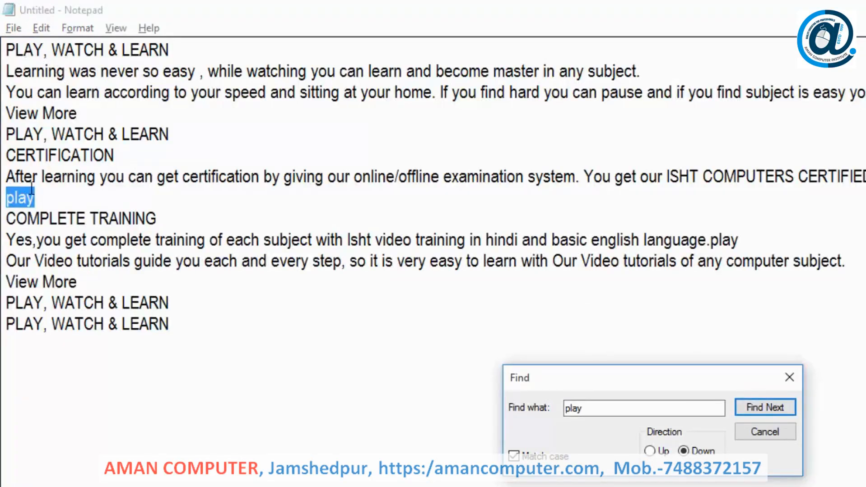
left_click(750, 408)
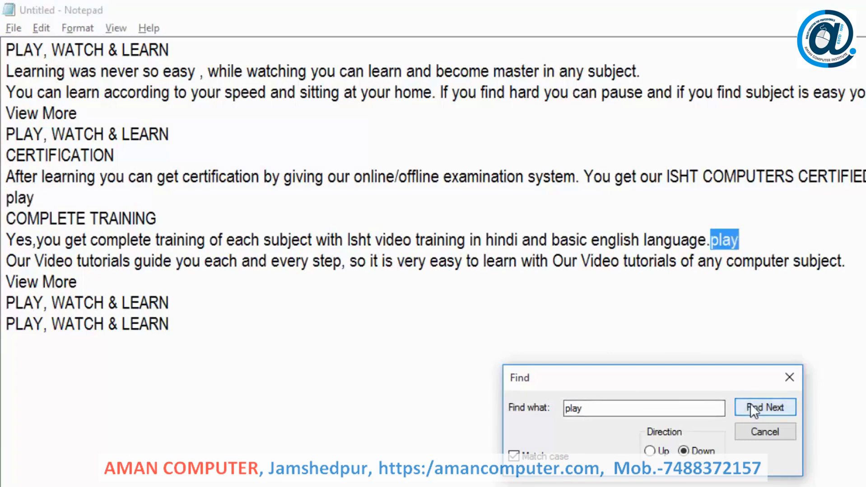
left_click(761, 406)
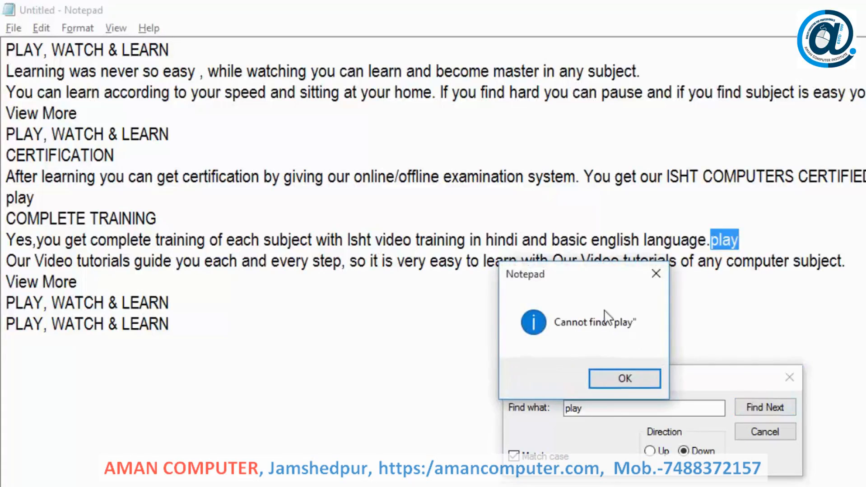
left_click_drag(572, 275, 481, 198)
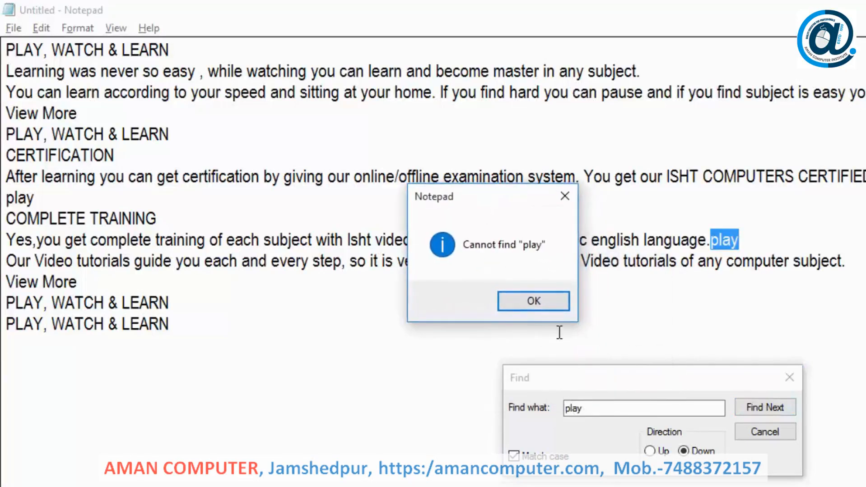
left_click(528, 309)
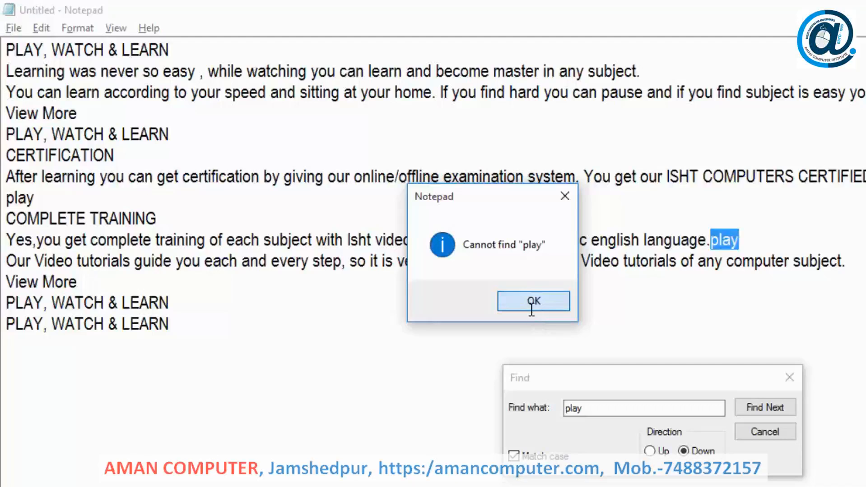
left_click(784, 430)
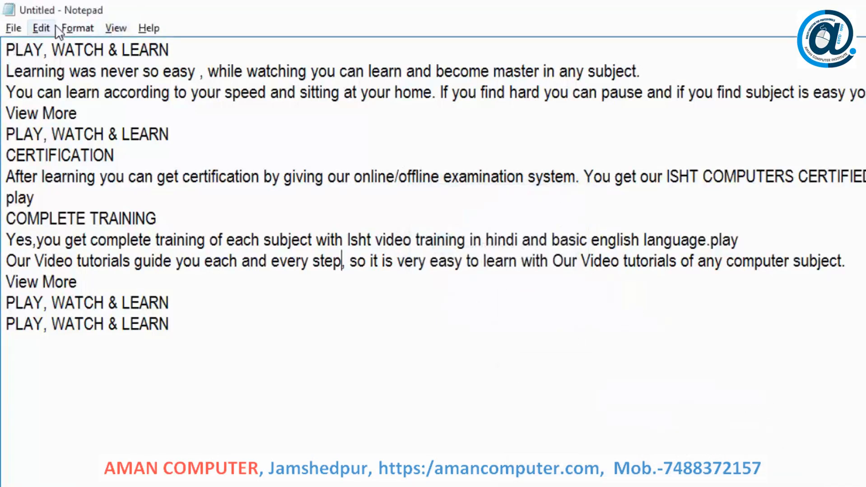
Repeat the last search for play with Find Next from the document's start, without reopening the Find dialog
left_click(45, 31)
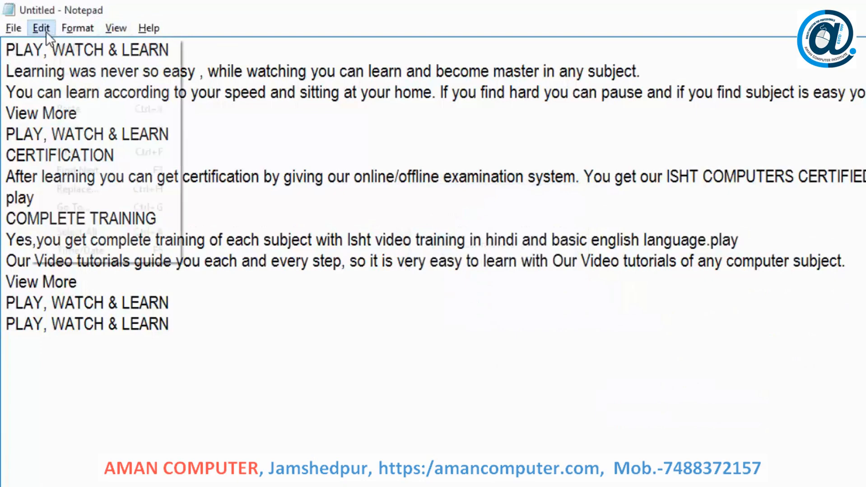
left_click(105, 173)
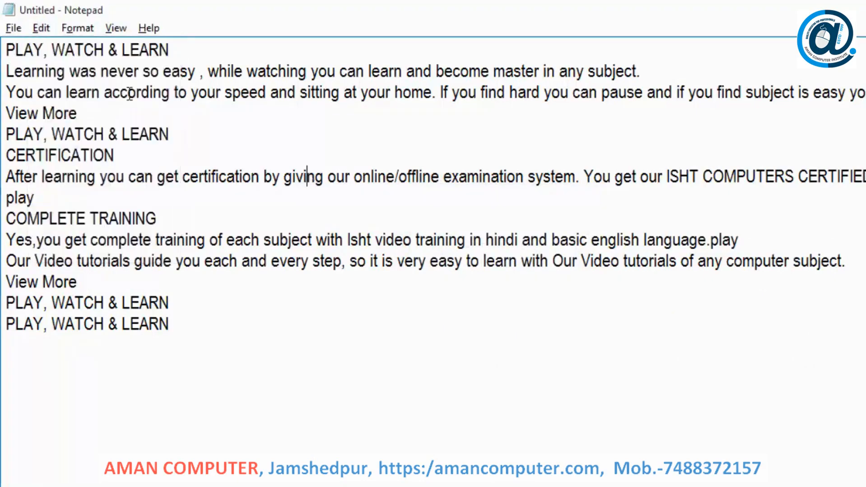
left_click(7, 50)
left_click(36, 34)
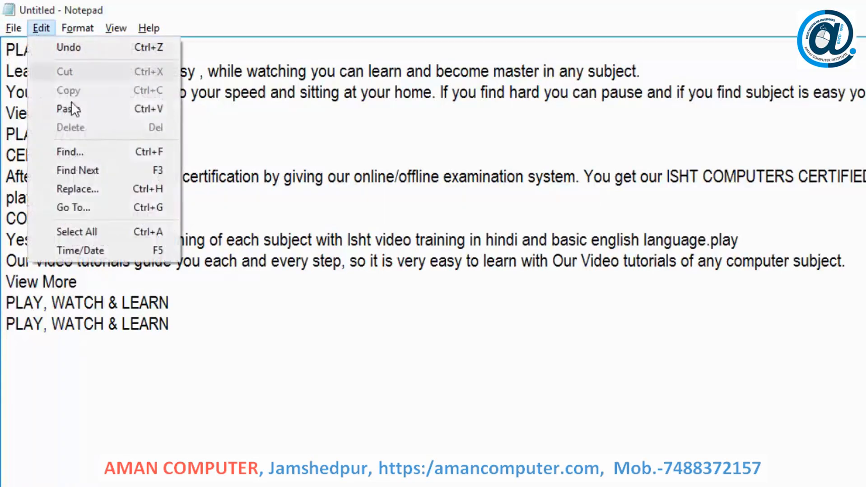
left_click(95, 168)
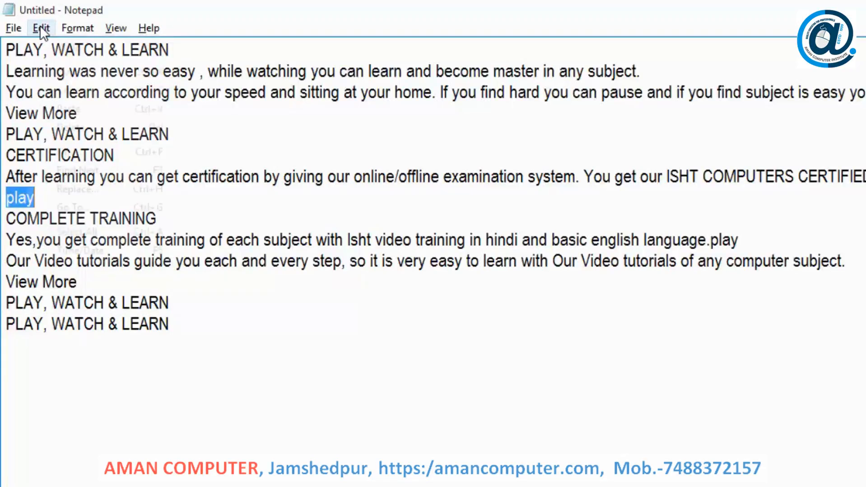
Continue the search for play with Find Next past the last matching occurrence and dismiss the search message
left_click(40, 27)
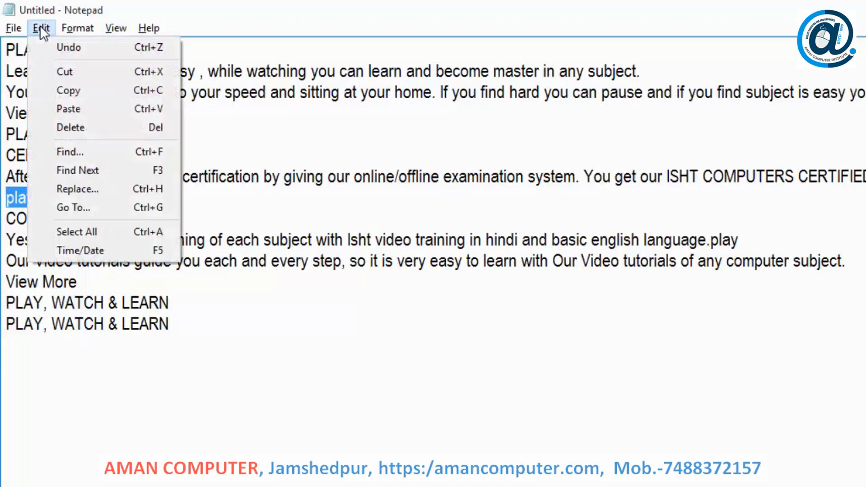
left_click(100, 169)
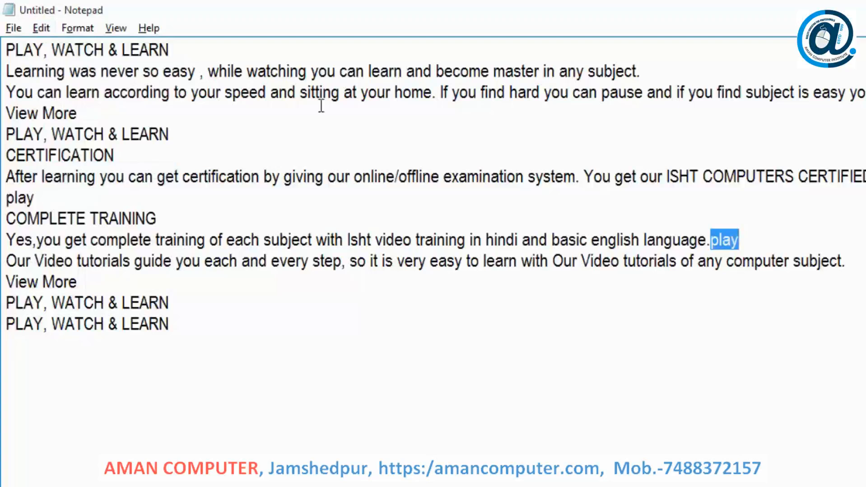
left_click(49, 28)
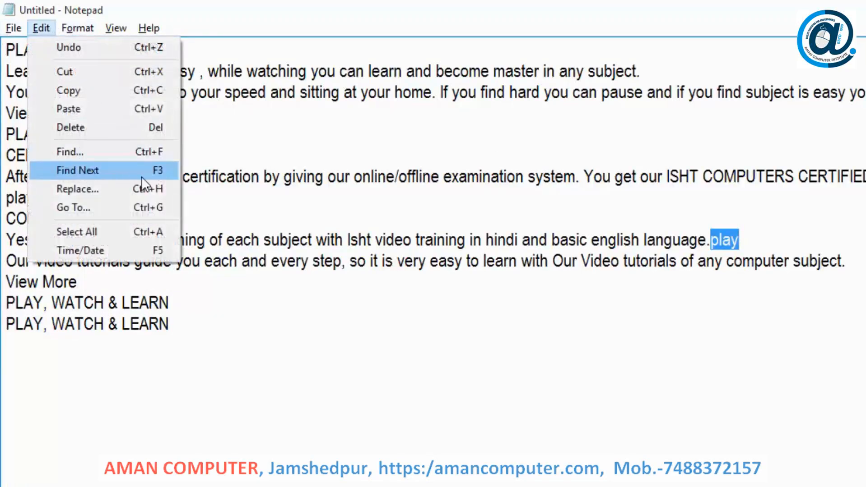
left_click(161, 172)
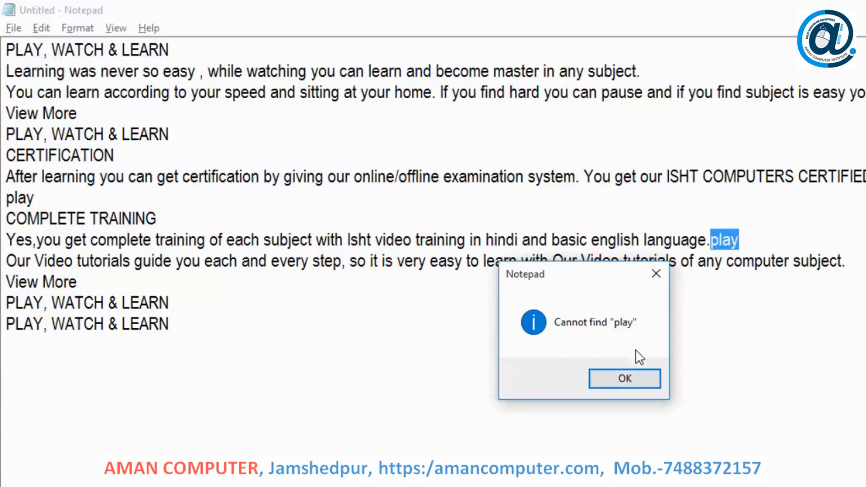
left_click(625, 377)
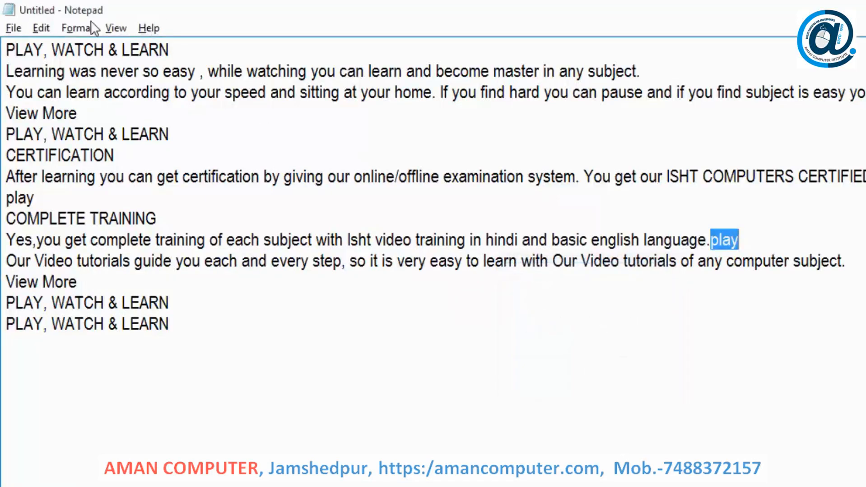
Set up a replacement of play with work in the Replace dialog, moving the dialog away from the document's upper lines
left_click(47, 28)
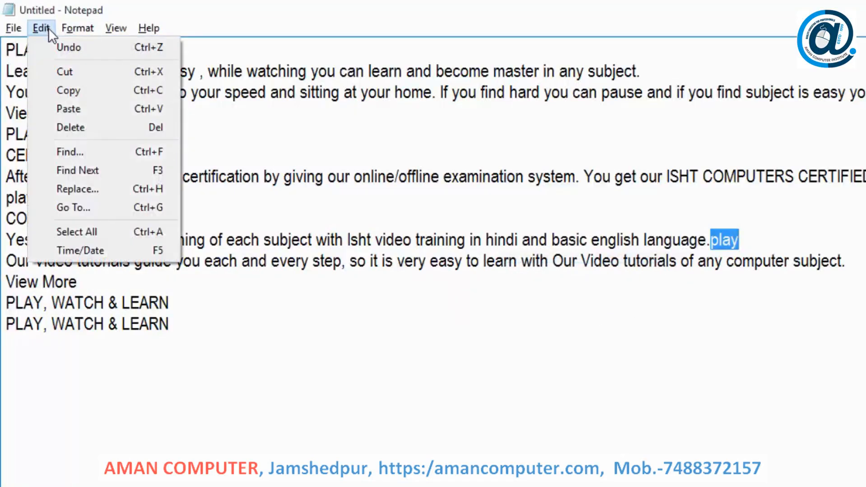
left_click(106, 190)
left_click_drag(149, 111, 430, 261)
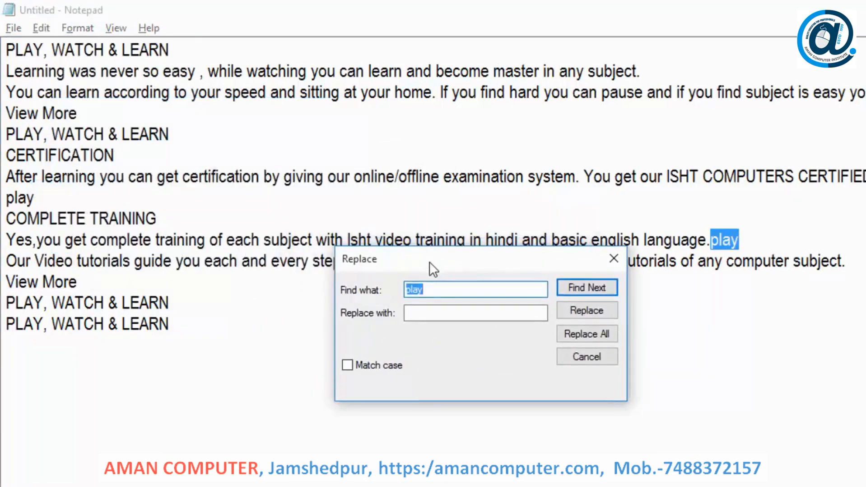
left_click(429, 292)
left_click_drag(429, 293, 385, 296)
left_click(423, 314)
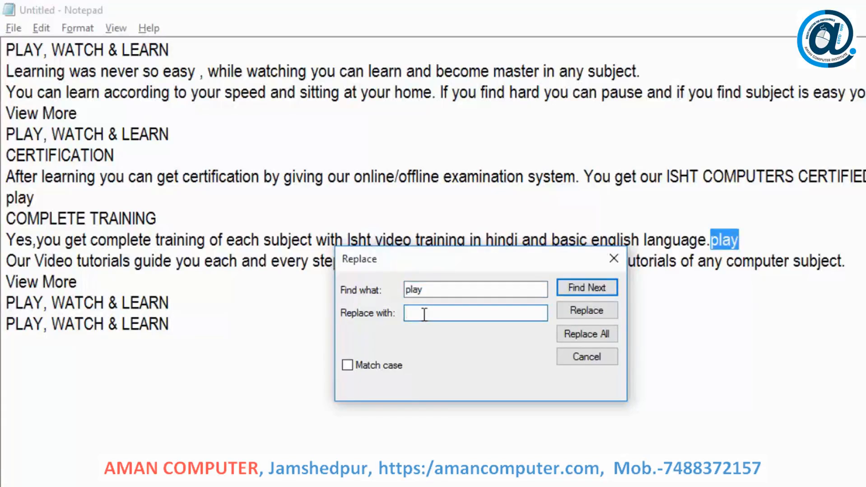
type("work")
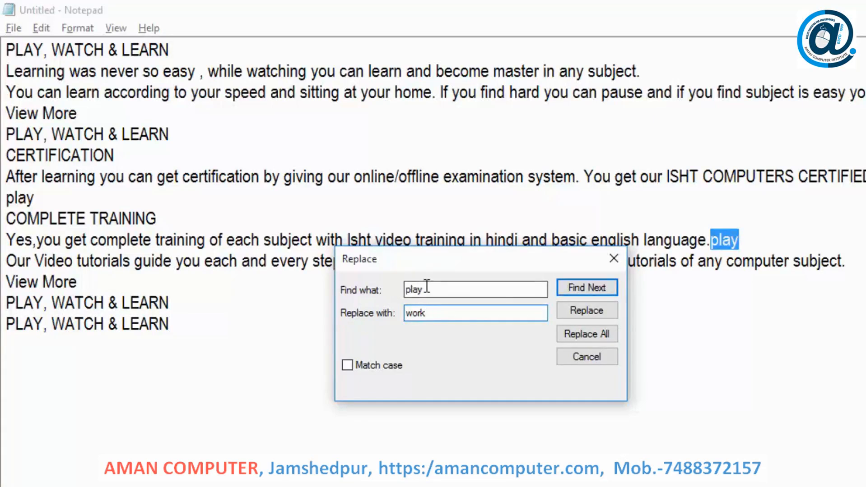
left_click_drag(428, 314, 406, 313)
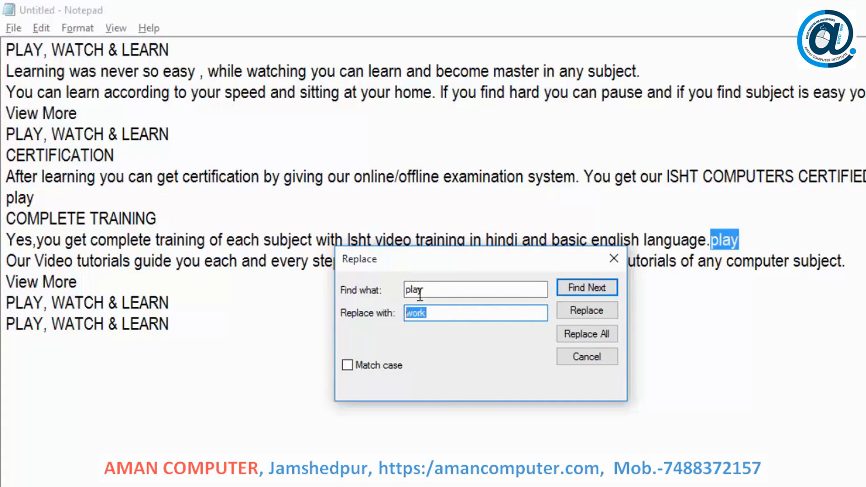
Turn Match case on and back off for the replacement of play
left_click(358, 365)
left_click_drag(425, 291, 397, 289)
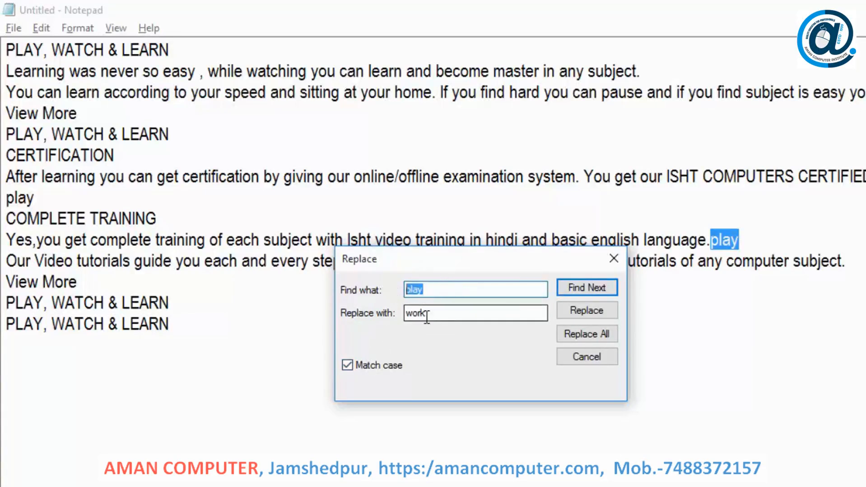
left_click(348, 366)
left_click_drag(432, 291, 397, 287)
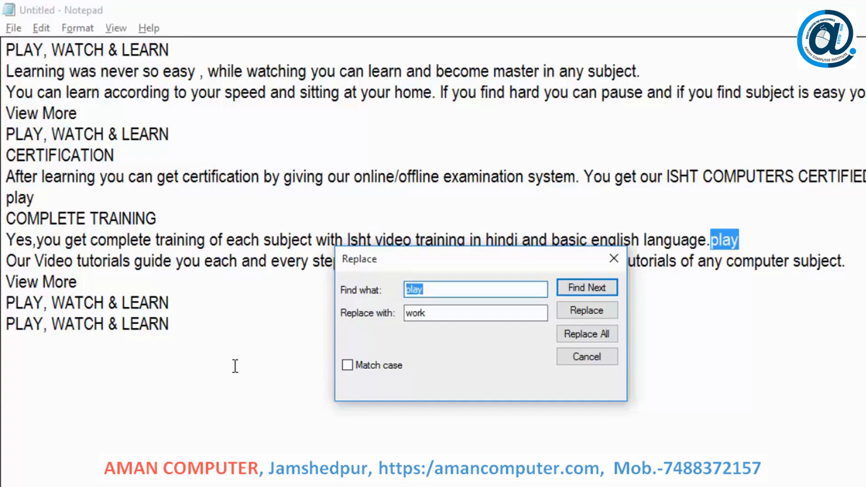
Find play from the document's start and replace its first two occurrences with work one at a time
left_click(6, 50)
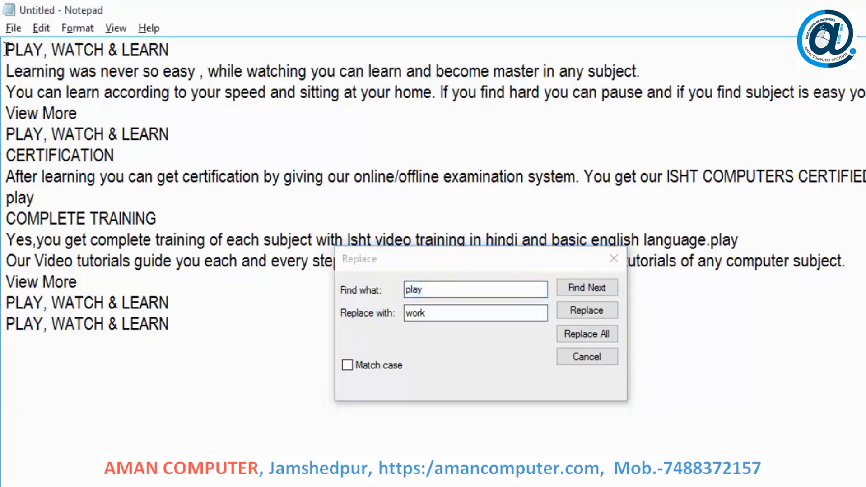
left_click(583, 289)
left_click(583, 289)
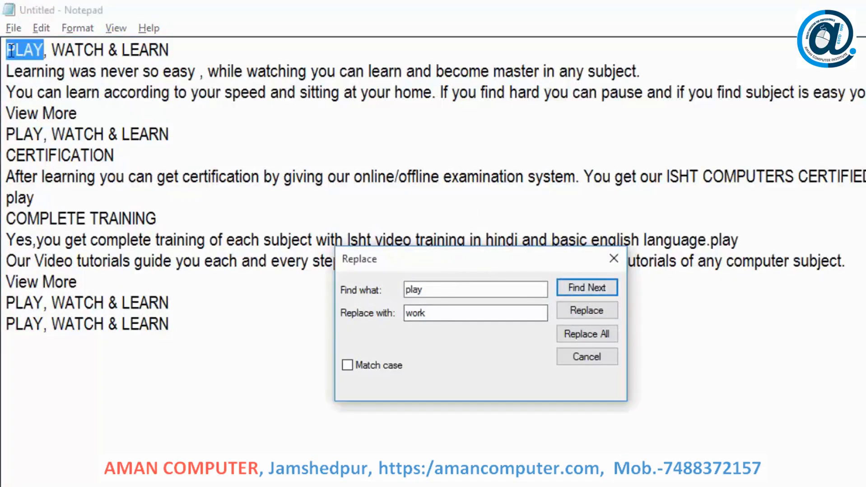
left_click(571, 311)
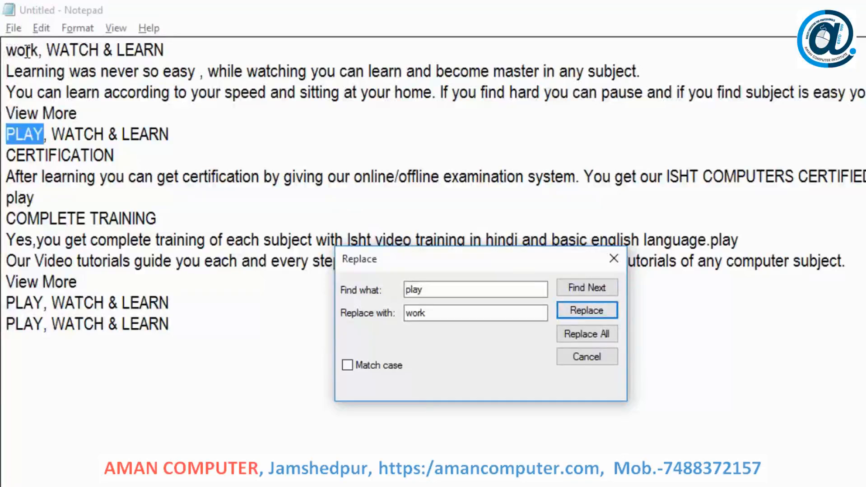
left_click(587, 311)
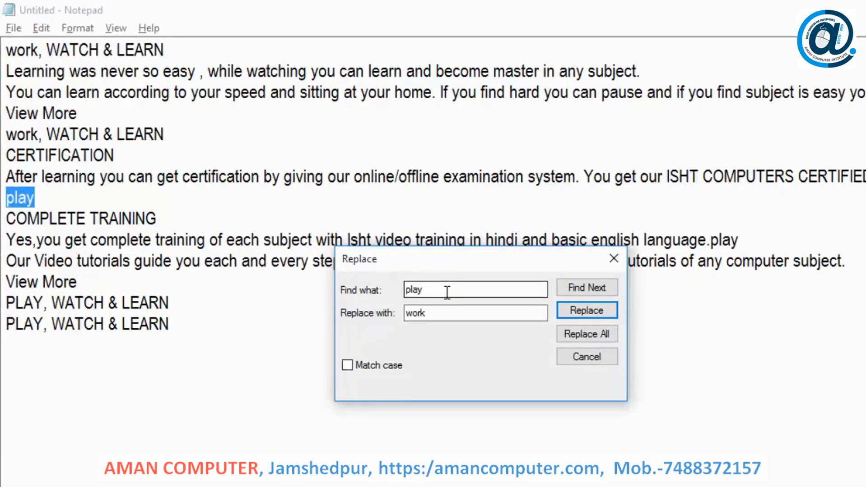
Replace all remaining occurrences of play with work at once and close the Replace dialog
left_click(570, 336)
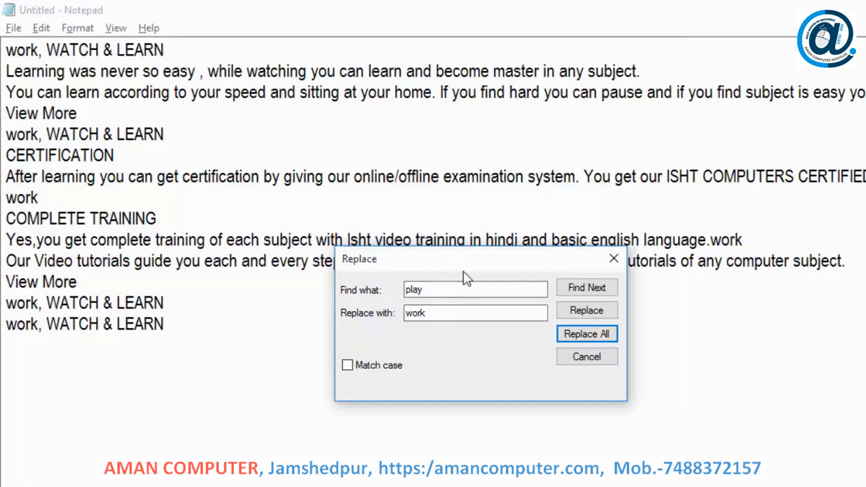
left_click(573, 353)
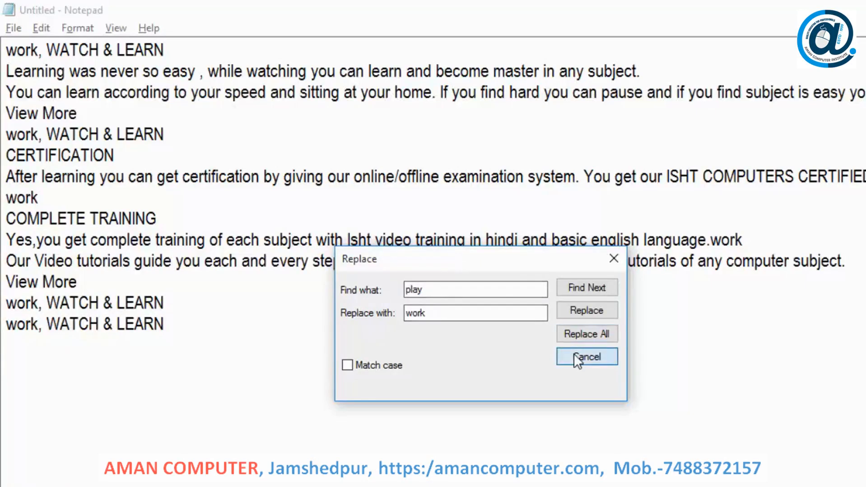
left_click(353, 397)
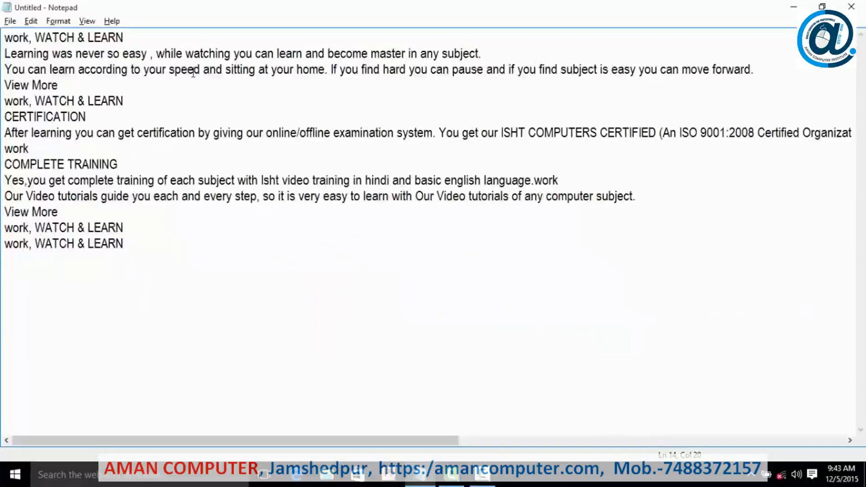
Jump to line 5 of the document with Go To, moving the Go To Line dialog clear of the text
left_click(28, 21)
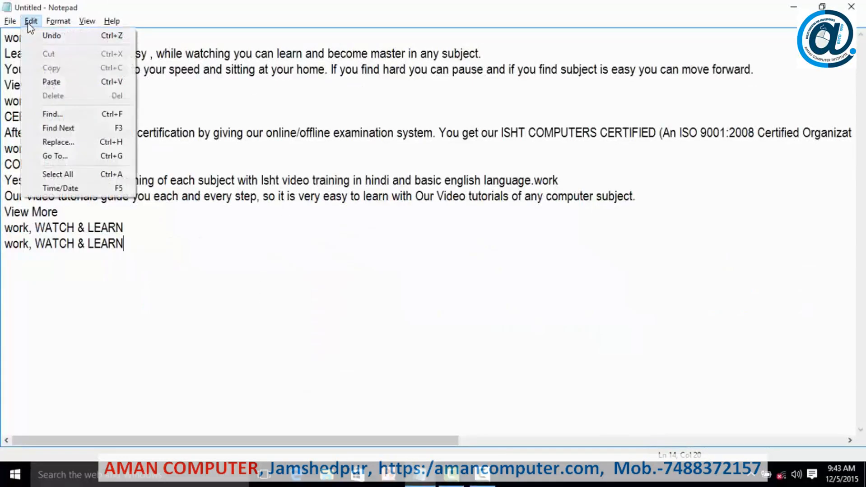
left_click(56, 156)
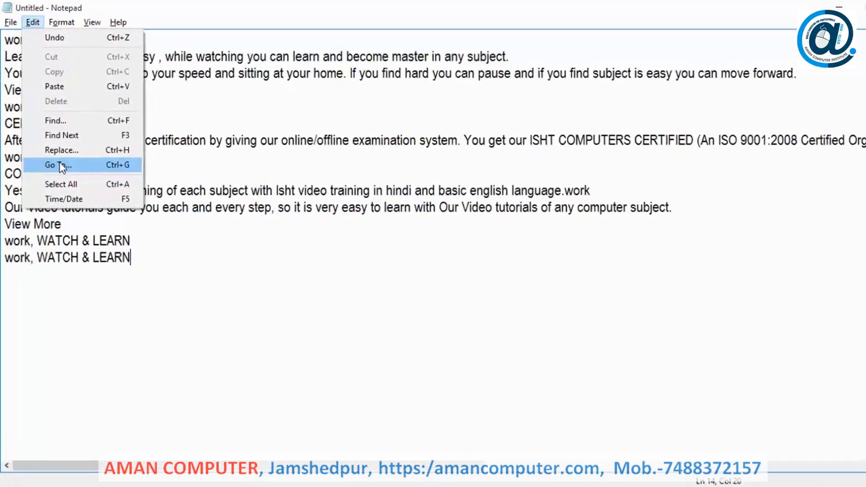
left_click_drag(72, 54, 606, 294)
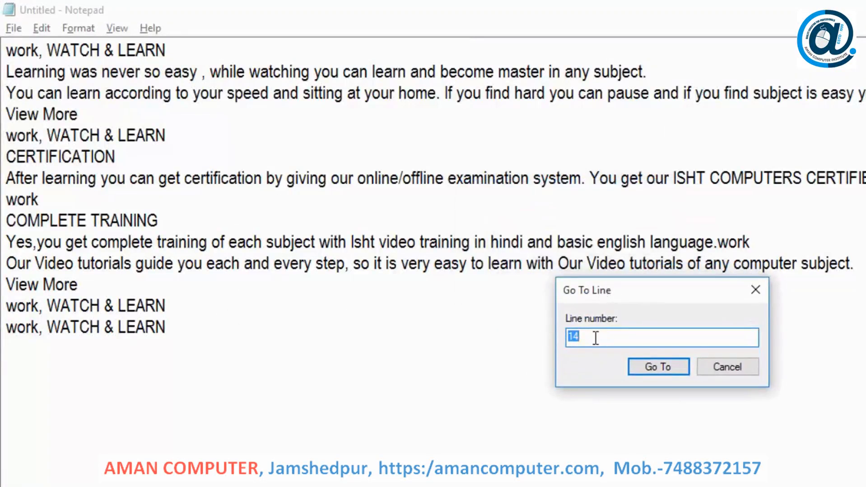
type("5")
left_click(668, 371)
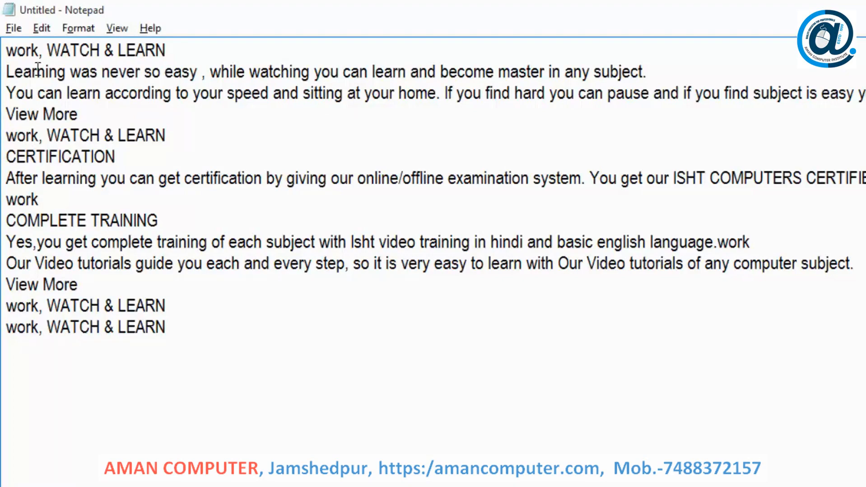
Jump to line 9 with Go To, moving the Go To Line dialog aside first
left_click(38, 29)
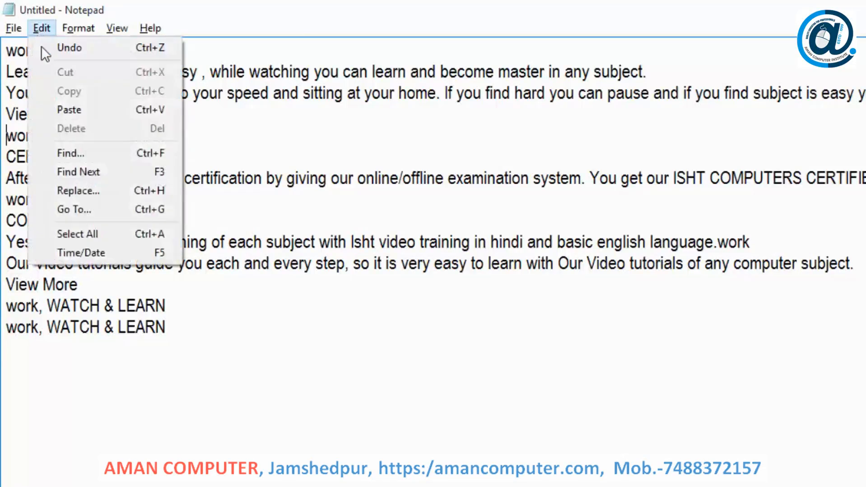
left_click(97, 213)
left_click_drag(82, 48, 623, 161)
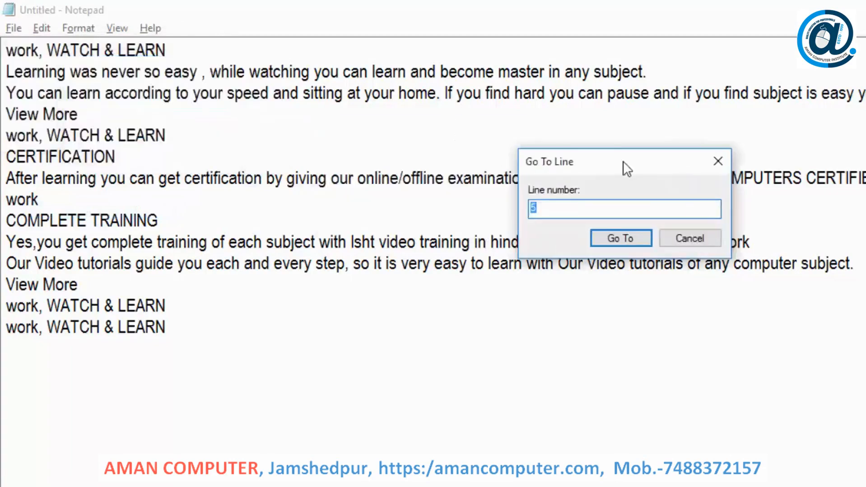
type("9")
left_click(621, 238)
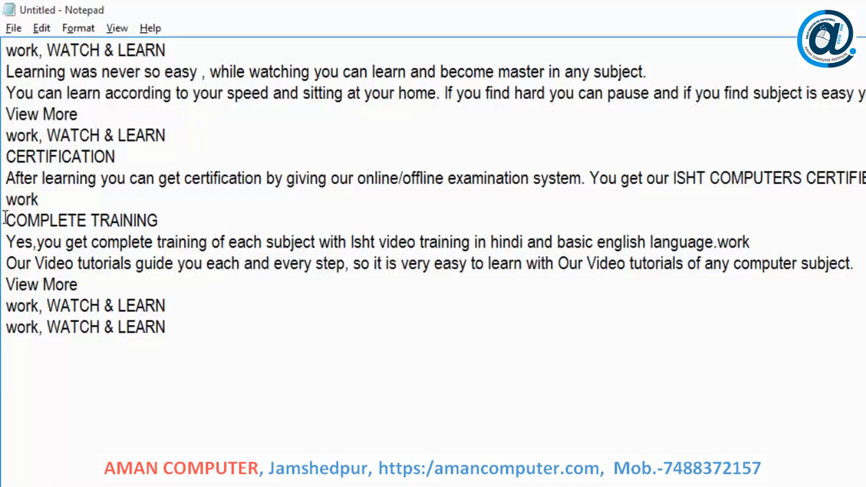
Select the whole document with Select All, clear the selection, and manually select all text from the last line up to the first
left_click(42, 28)
left_click(280, 348)
left_click(41, 28)
left_click(70, 230)
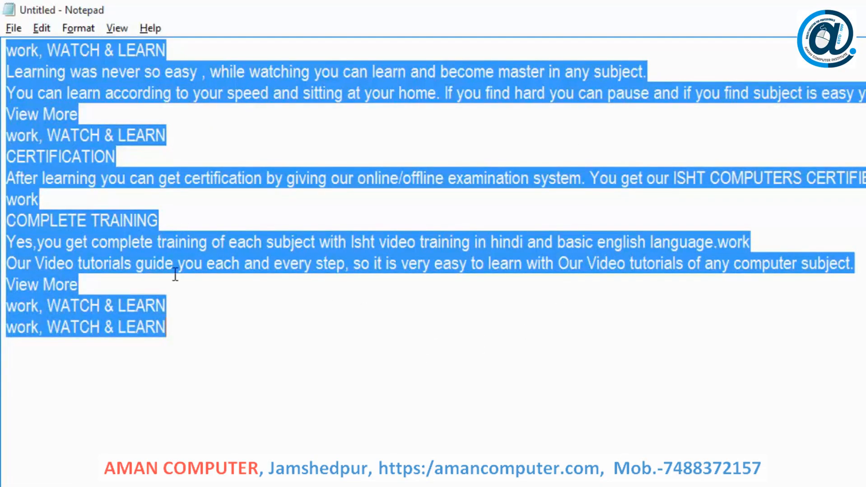
left_click(427, 371)
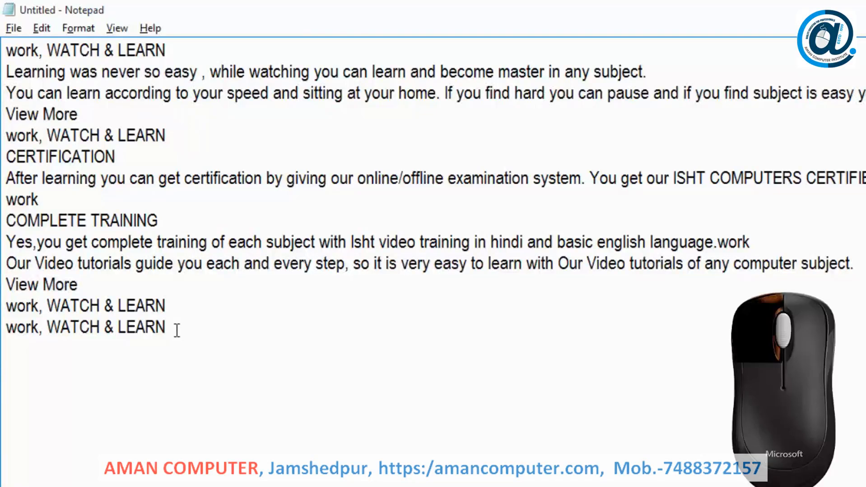
left_click_drag(170, 325, 3, 59)
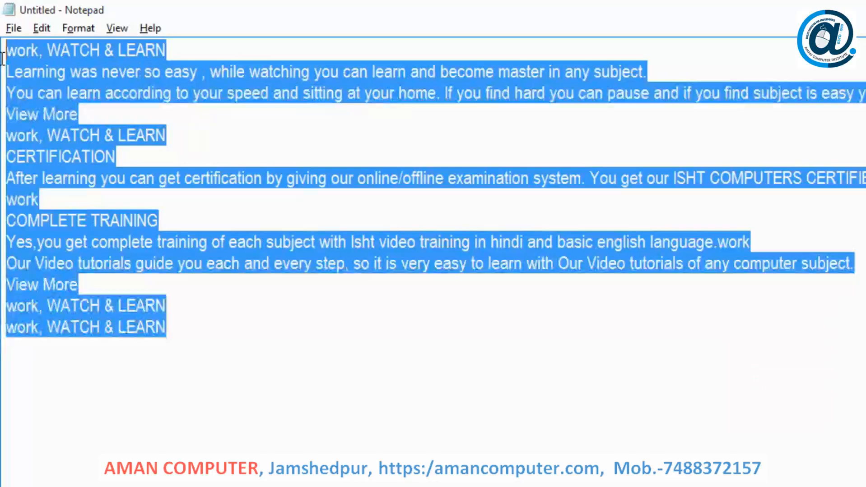
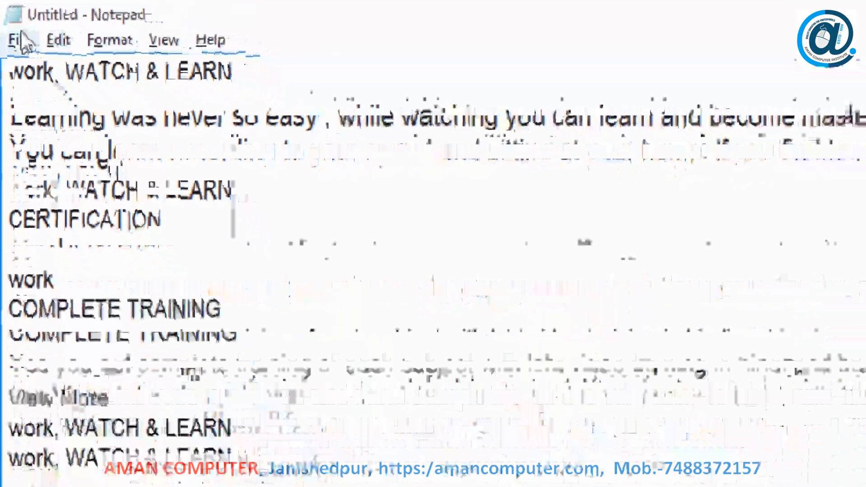
Start saving the untitled document, moving the Save As dialog clear of the text, and choose Documents as the destination folder
left_click(35, 72)
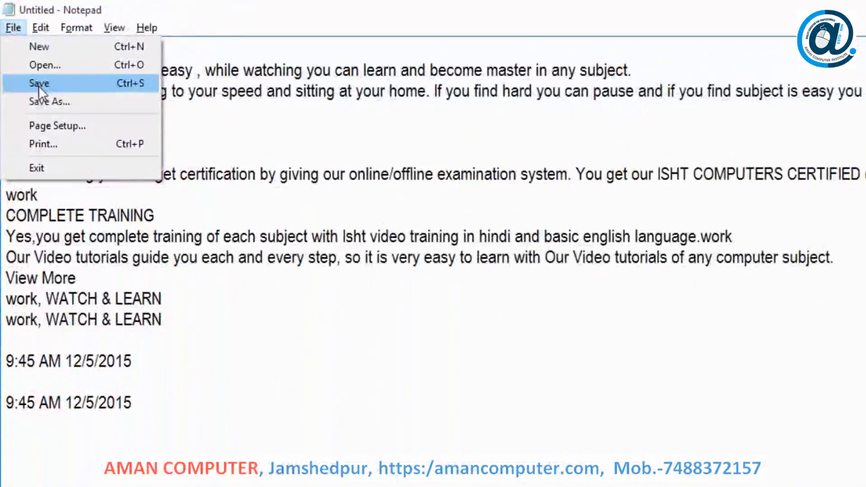
left_click(38, 84)
left_click_drag(216, 60, 458, 87)
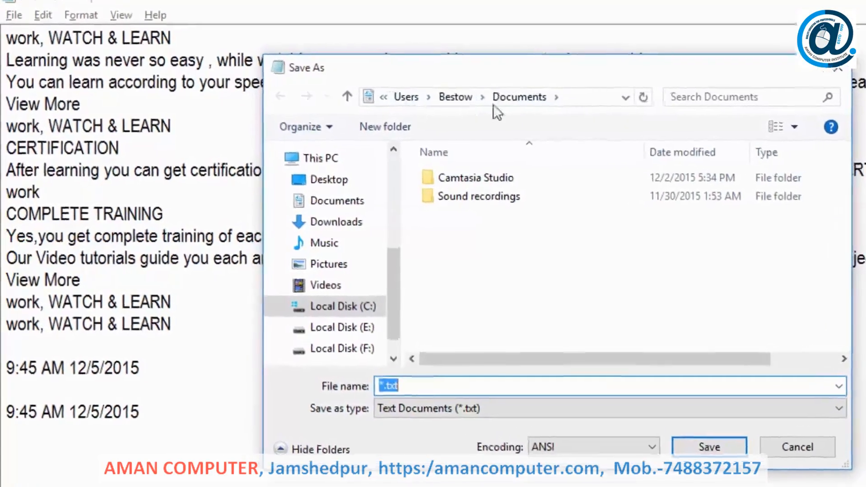
left_click(590, 94)
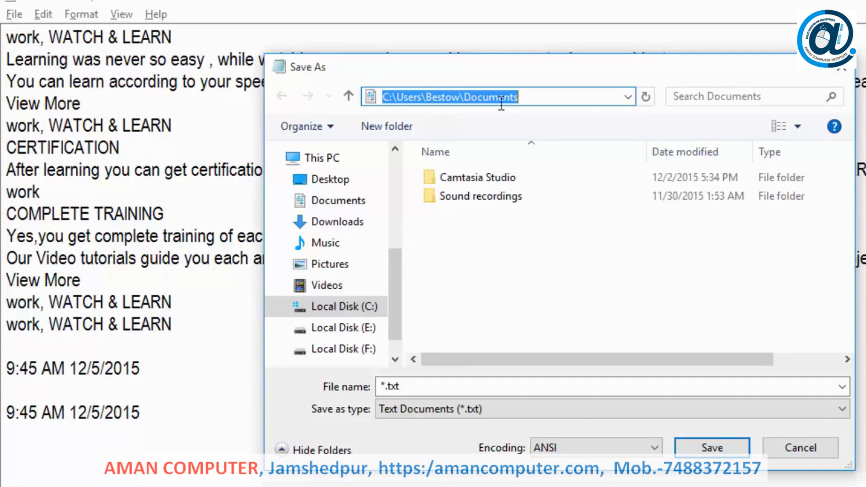
left_click_drag(400, 257, 386, 285)
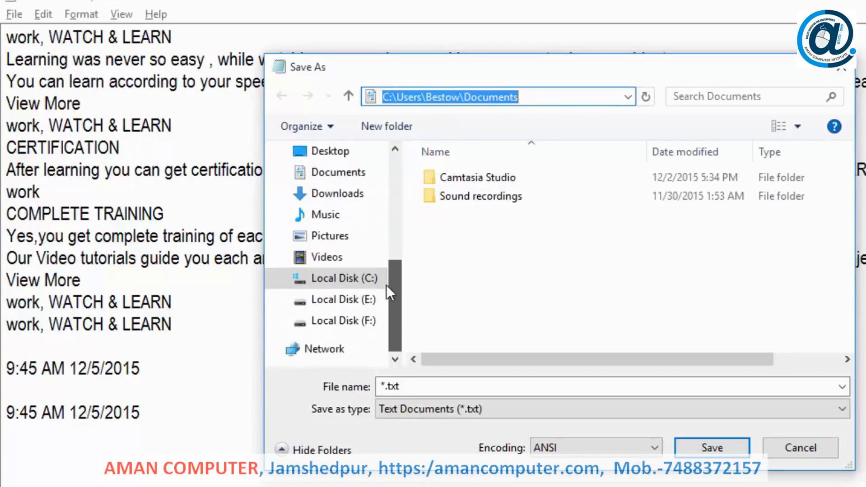
left_click(330, 178)
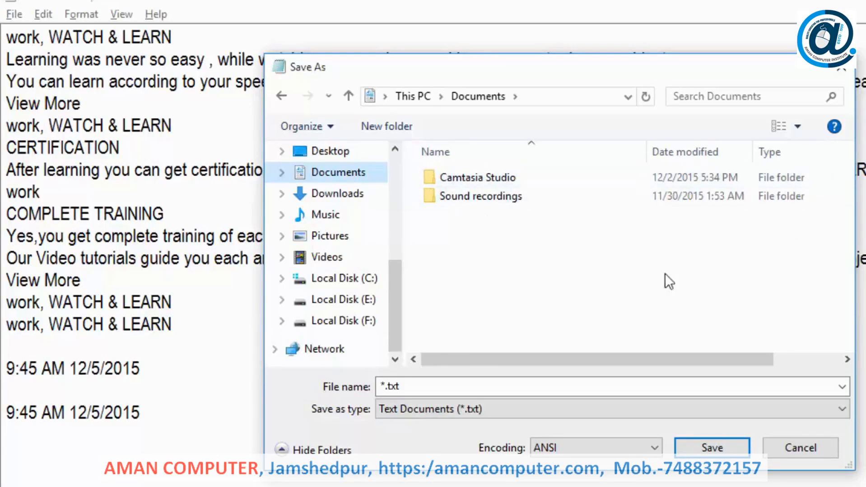
Name the file mytext, keep the Text Documents (*.txt) type, and save it
key("Tab")
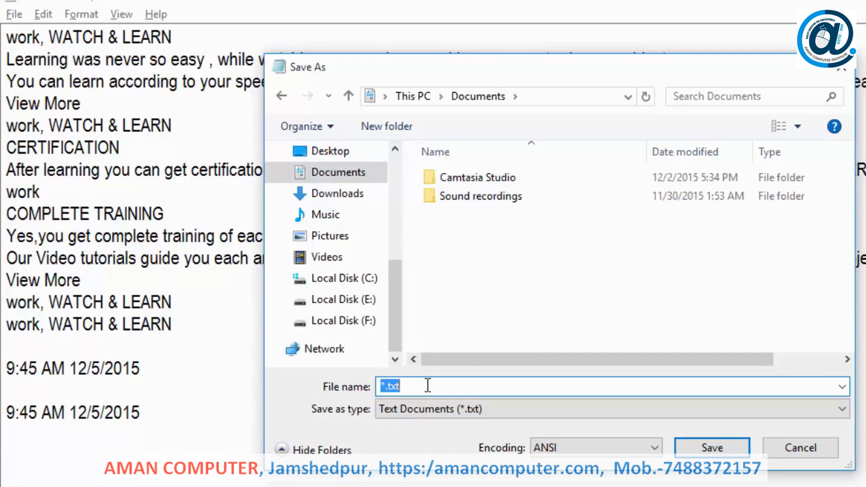
type("myte")
left_click(421, 410)
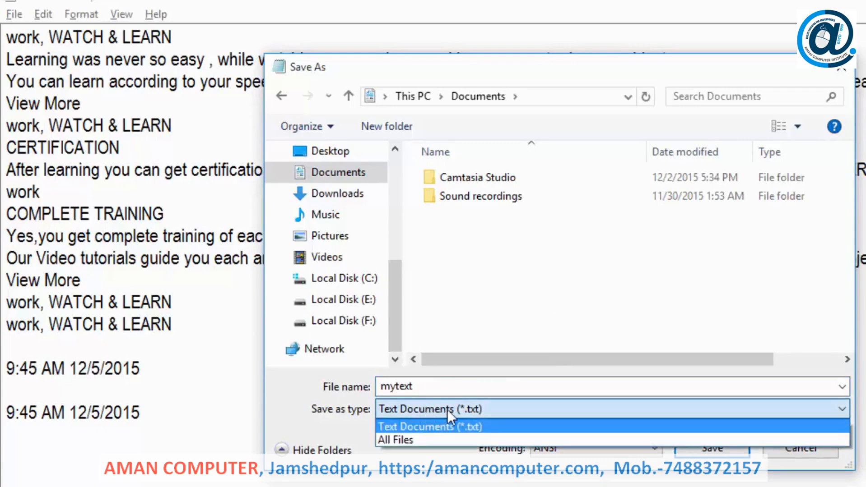
left_click(462, 425)
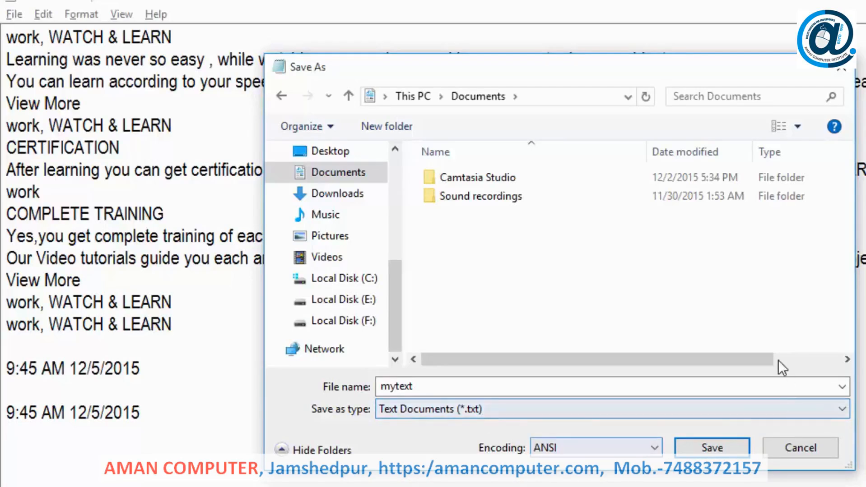
left_click(711, 448)
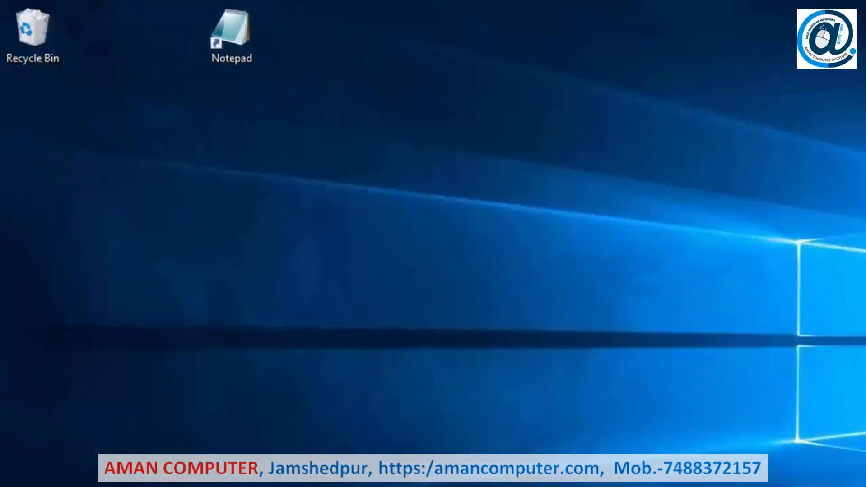
Launch Notepad from the desktop and open the mytext file from the Documents folder
double_click(238, 31)
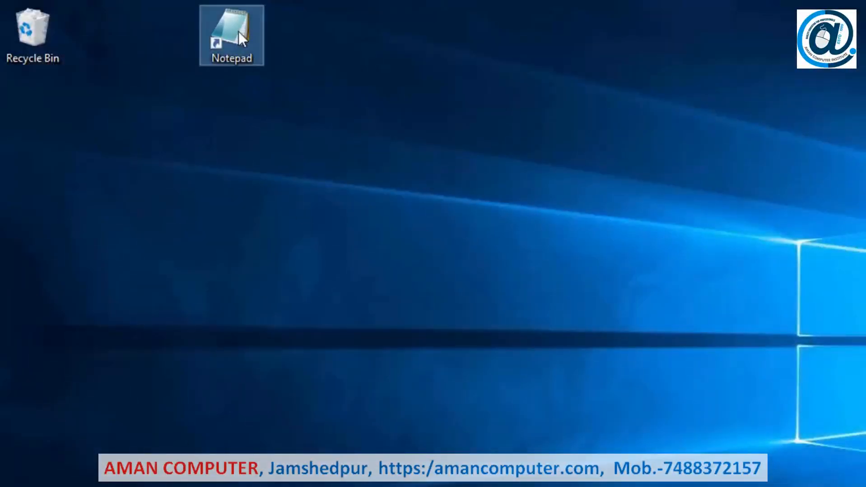
left_click(118, 124)
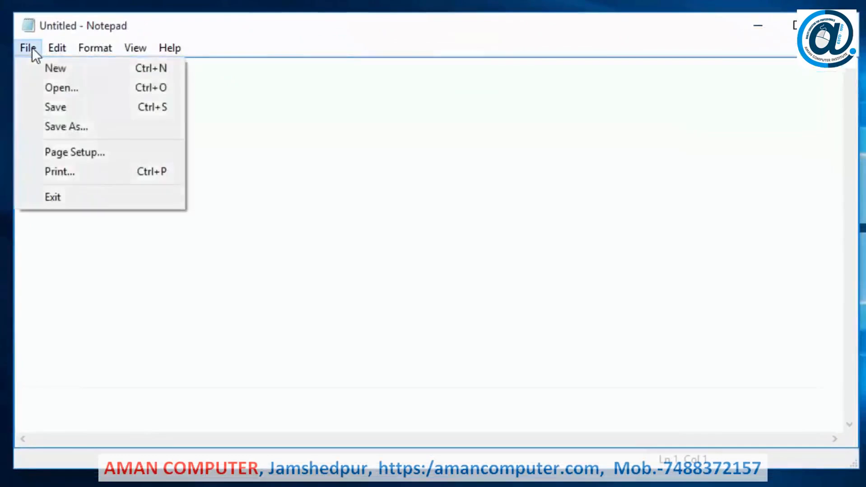
left_click(44, 88)
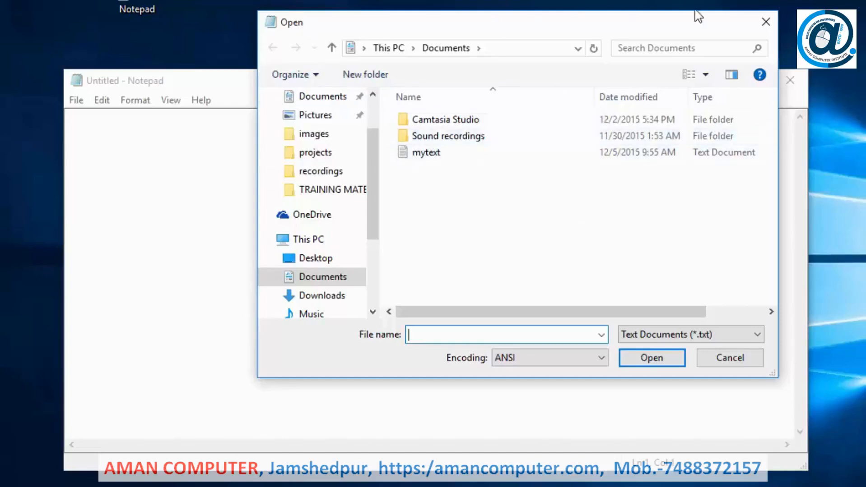
left_click(509, 52)
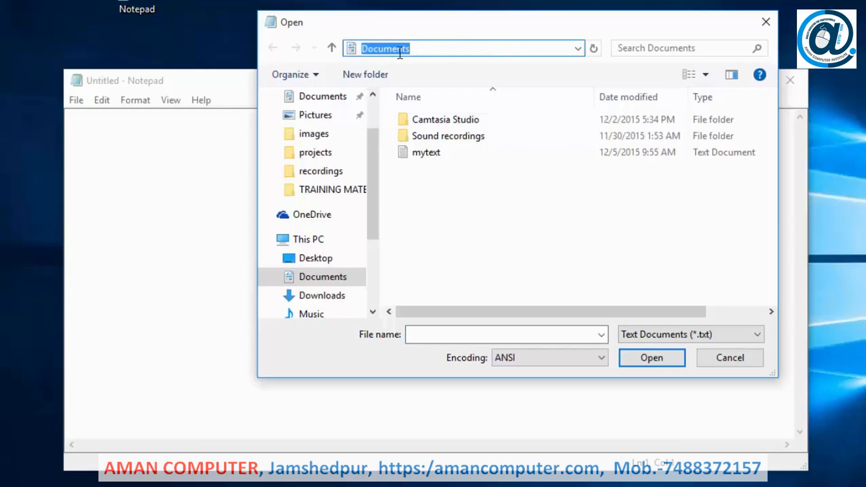
left_click_drag(367, 190, 369, 227)
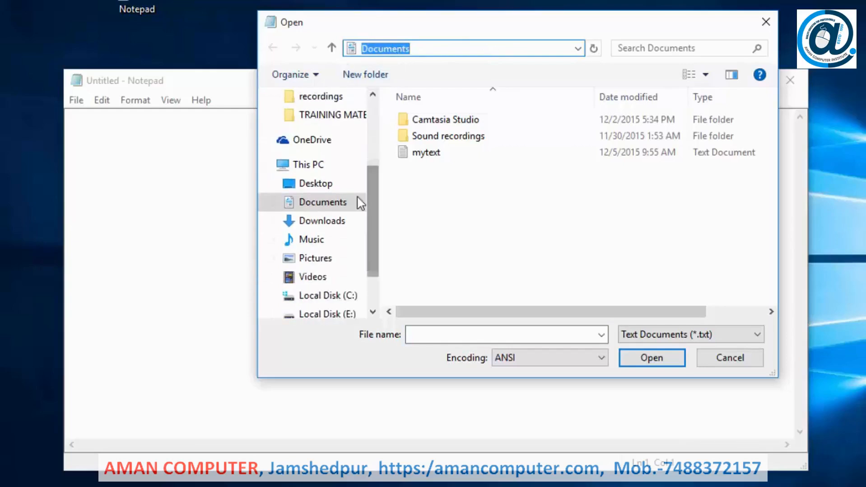
left_click(318, 205)
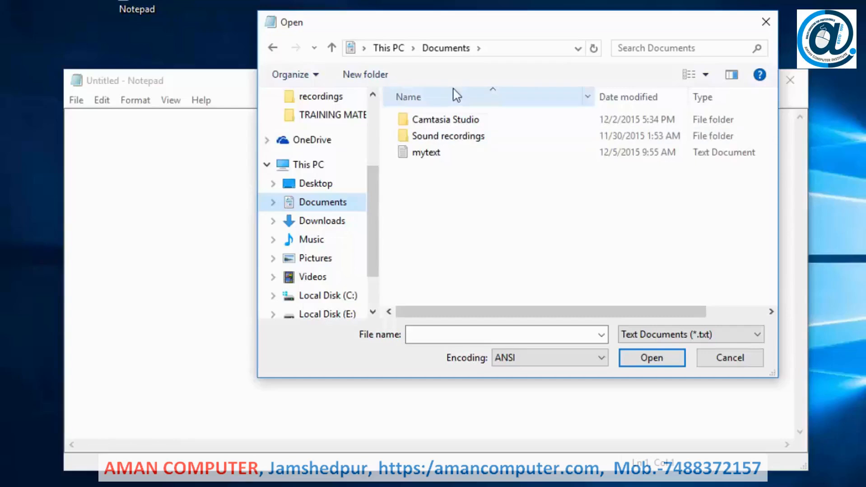
left_click(416, 158)
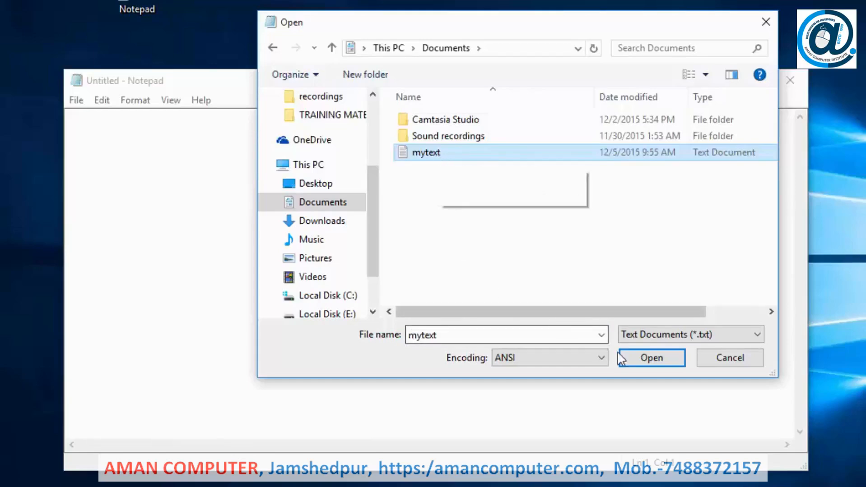
left_click(652, 358)
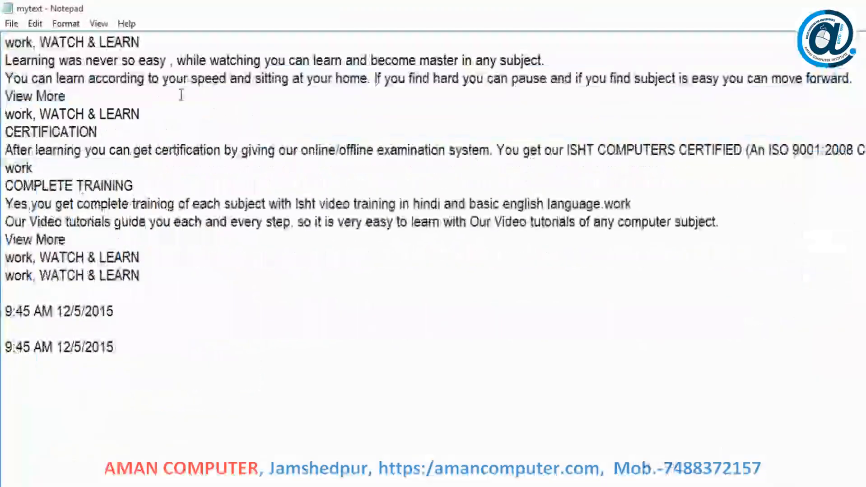
Save a copy of the document as mytextone in the Documents folder
left_click(12, 24)
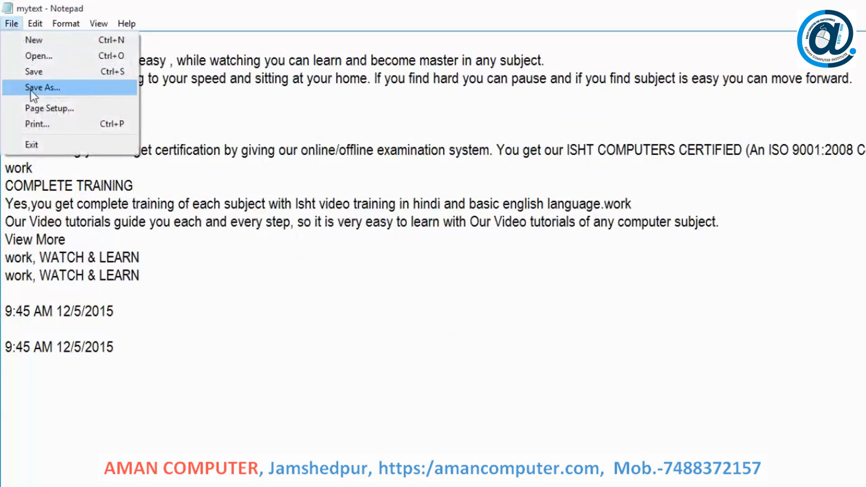
left_click(31, 89)
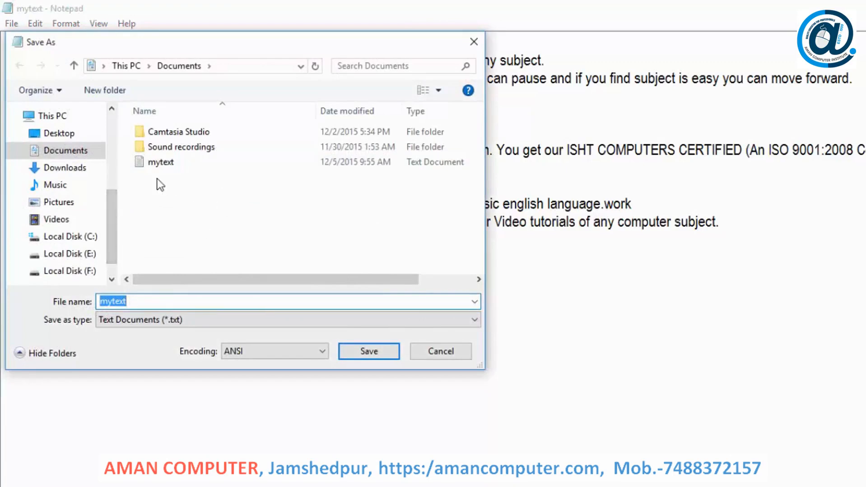
left_click(136, 303)
type("one")
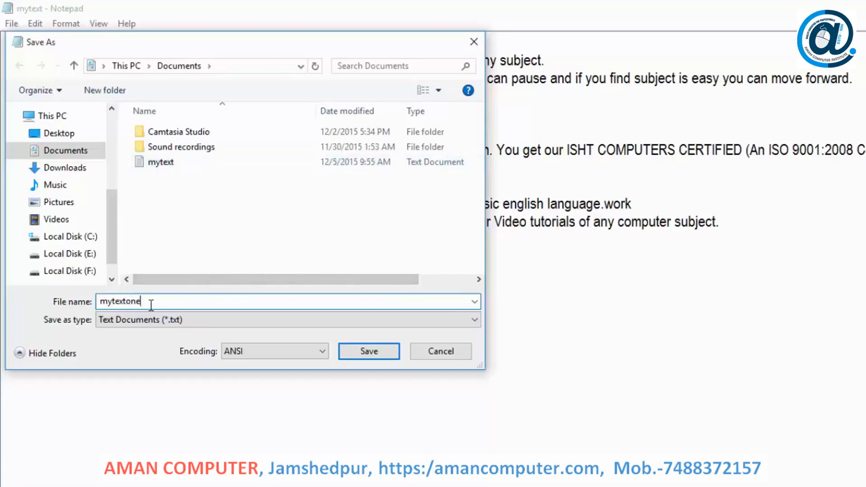
left_click(366, 353)
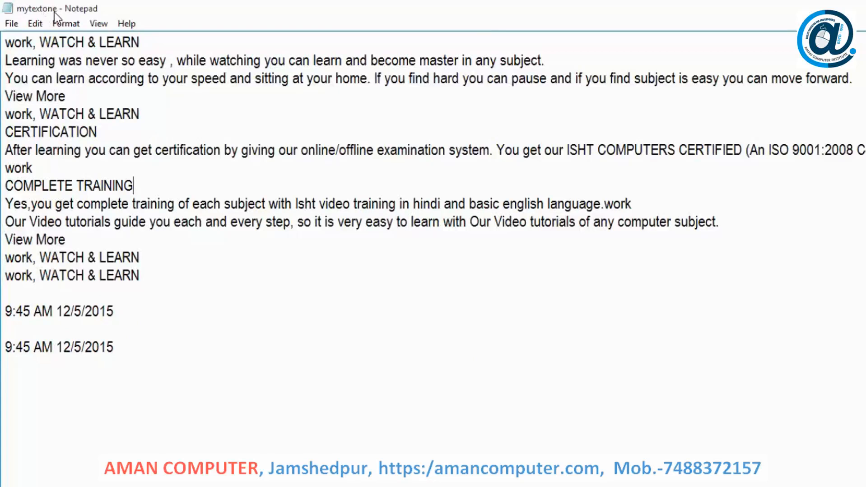
Check the Documents folder for both saved text files in the Open dialog, and cancel without opening one
left_click(11, 23)
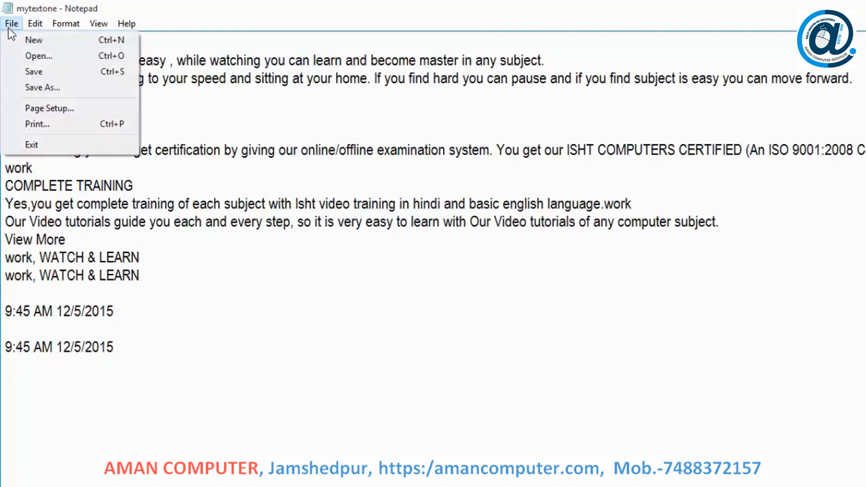
left_click(18, 55)
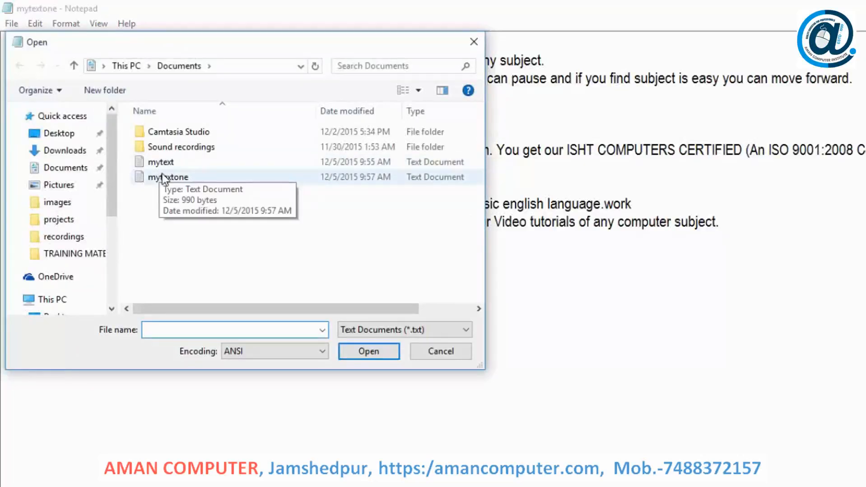
left_click(434, 354)
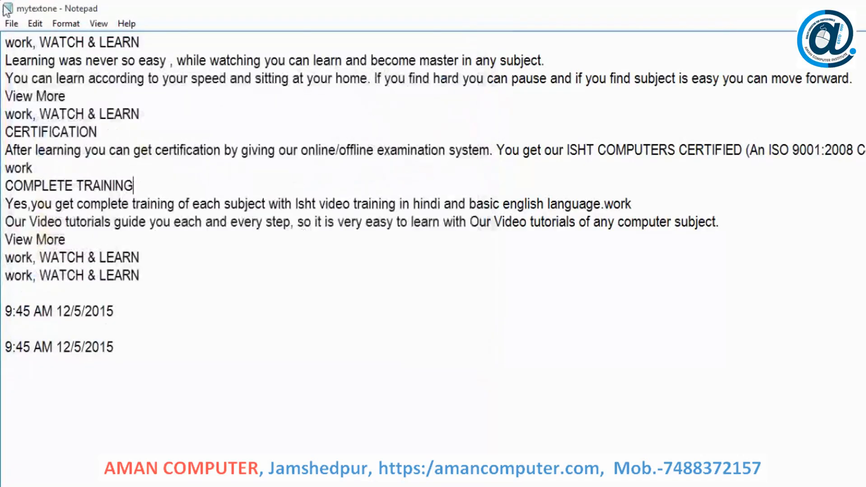
Start a new blank document, and reopen the mytext file from the Documents folder
left_click(11, 25)
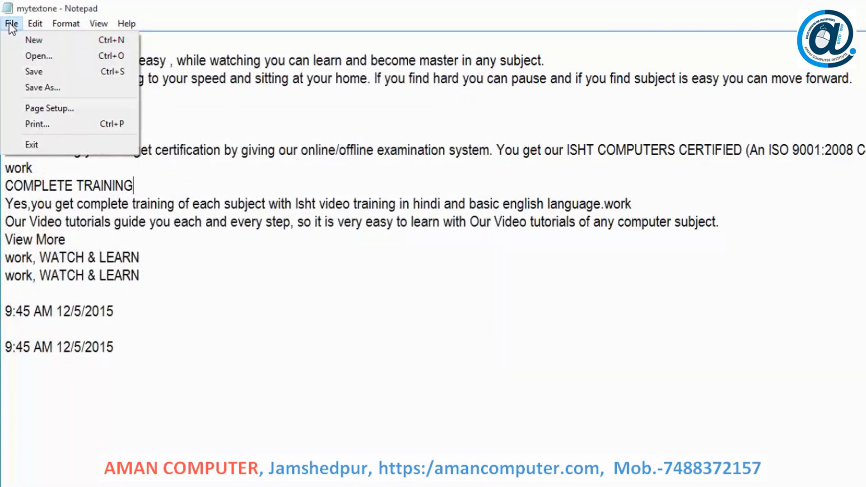
left_click(26, 41)
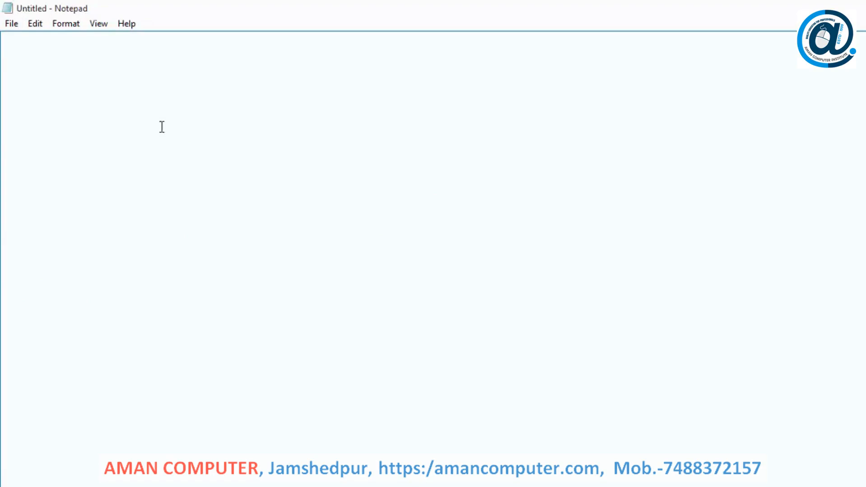
left_click(12, 24)
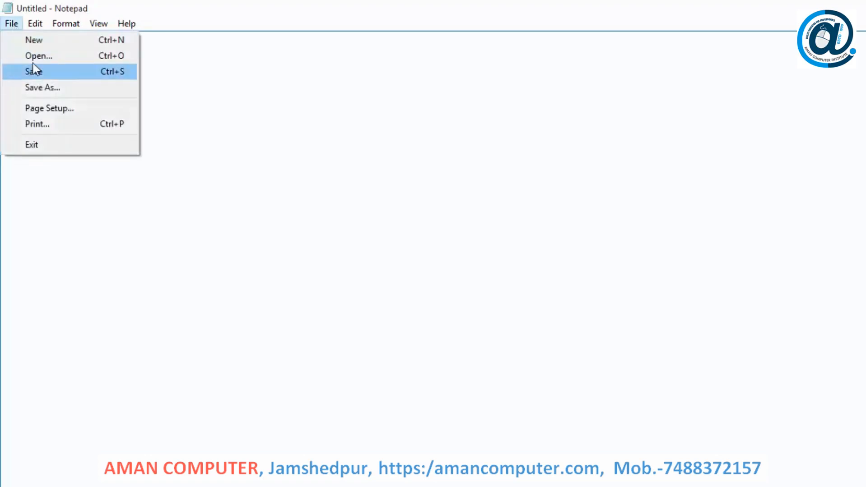
left_click(34, 58)
double_click(179, 164)
Open Page Setup for the mytext document and set the paper size to A4
left_click(10, 25)
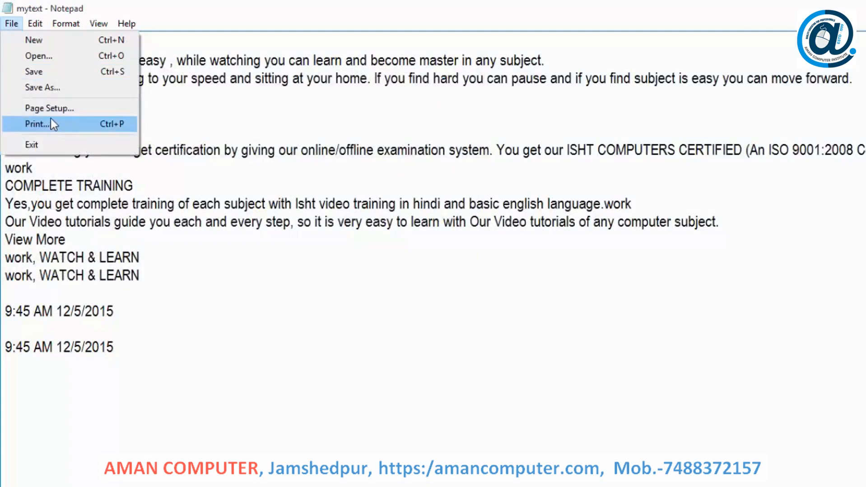
left_click(50, 118)
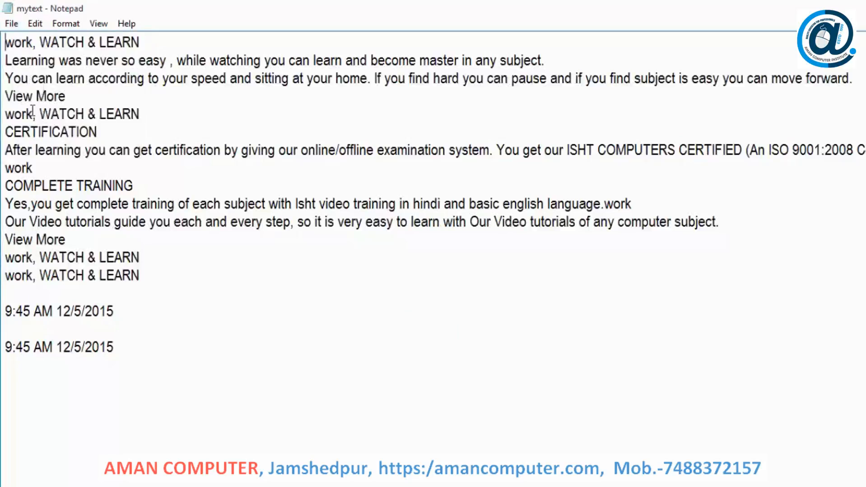
left_click(20, 24)
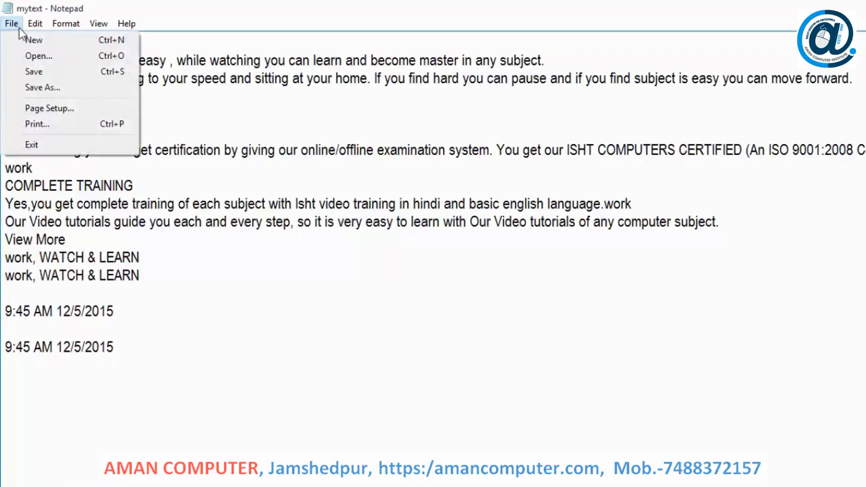
left_click(42, 114)
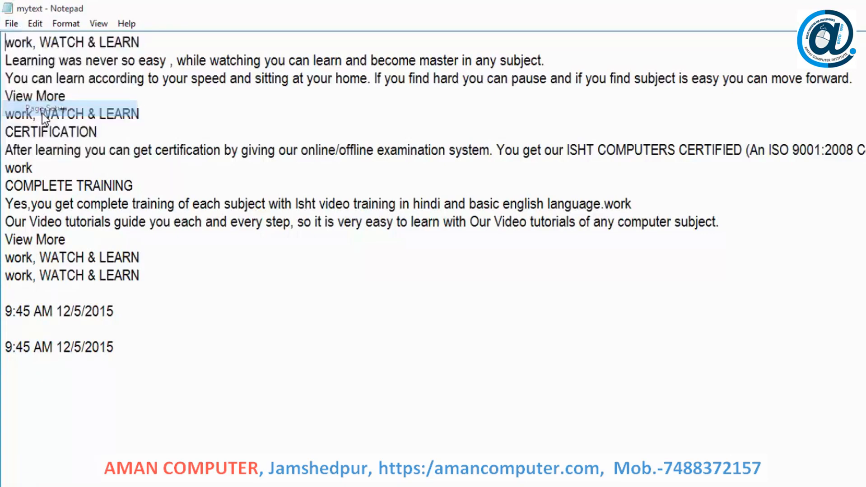
left_click_drag(232, 45, 490, 52)
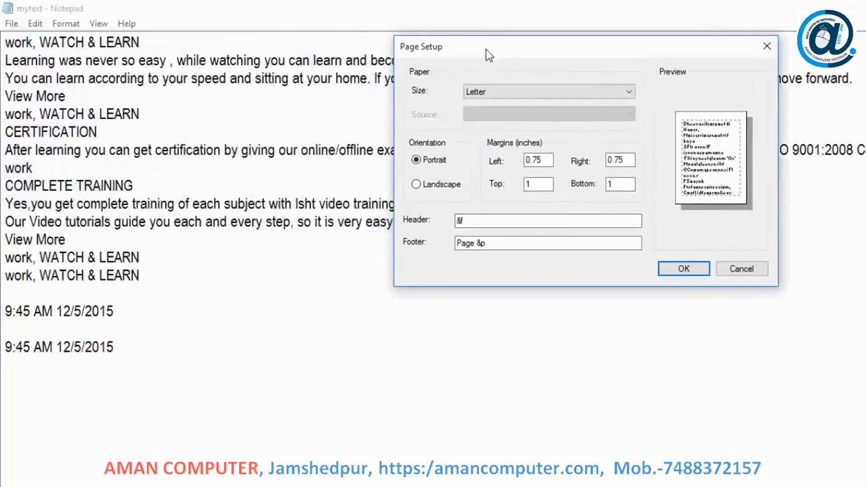
left_click(490, 90)
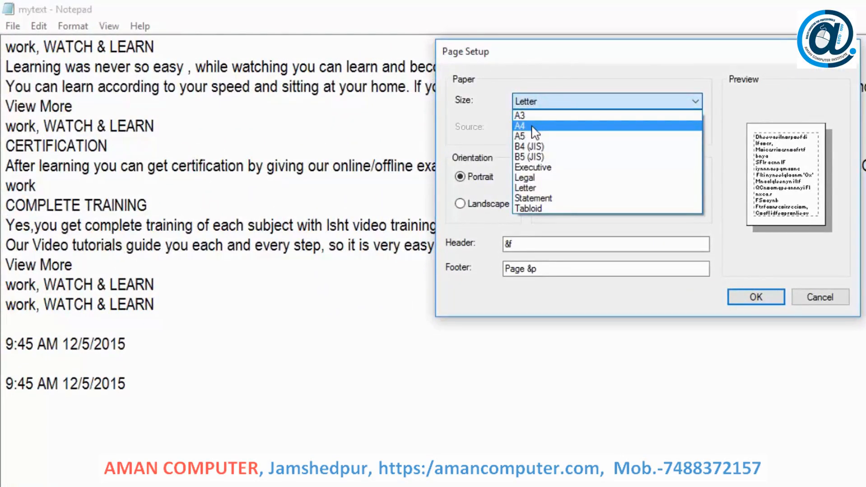
left_click(532, 127)
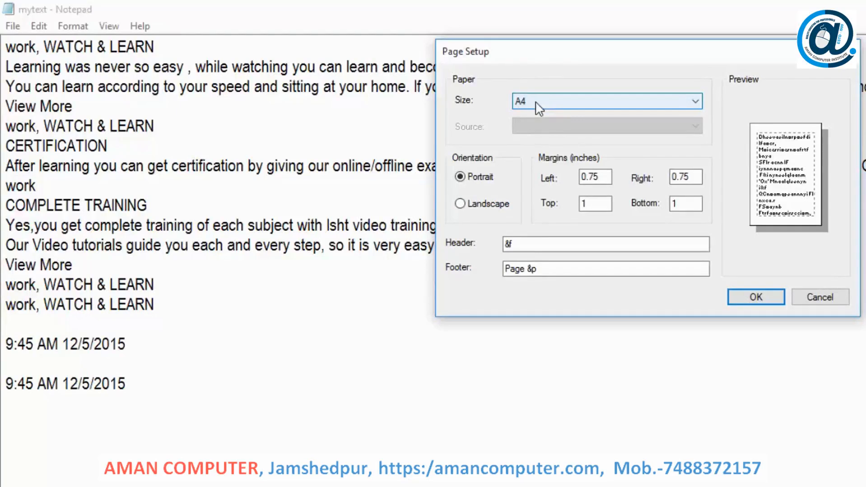
left_click(538, 108)
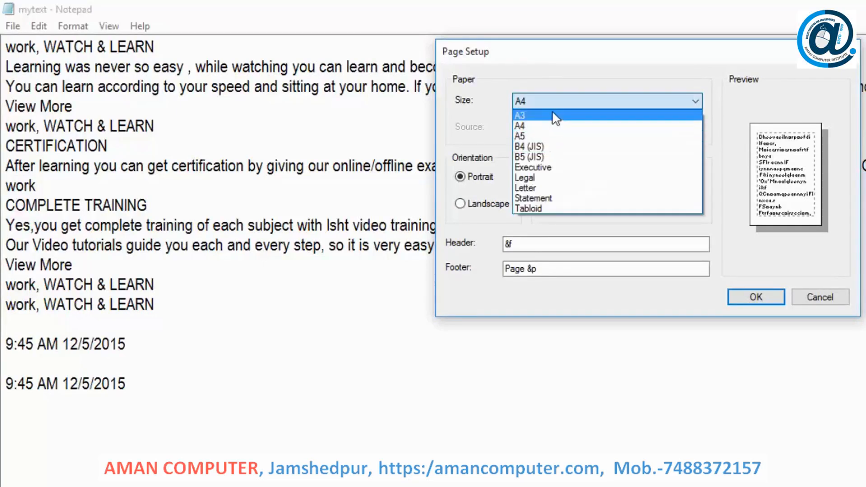
left_click(555, 130)
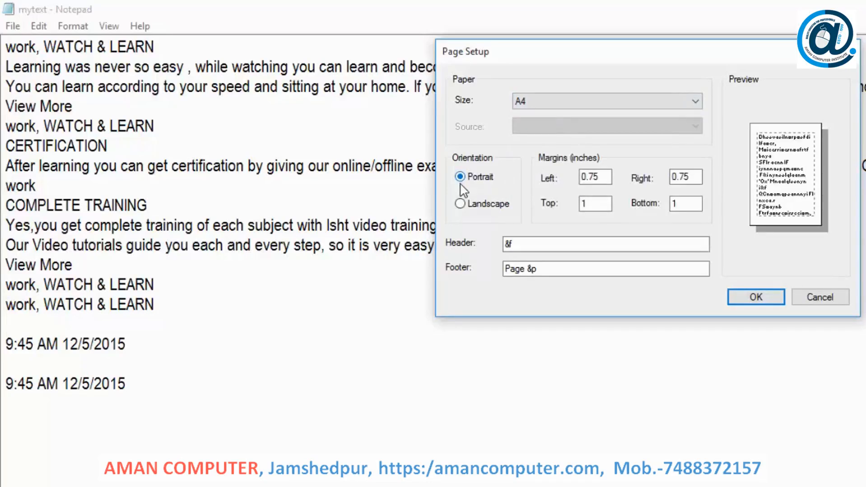
Set the page orientation to Landscape and the left margin to 2 inches
left_click(470, 204)
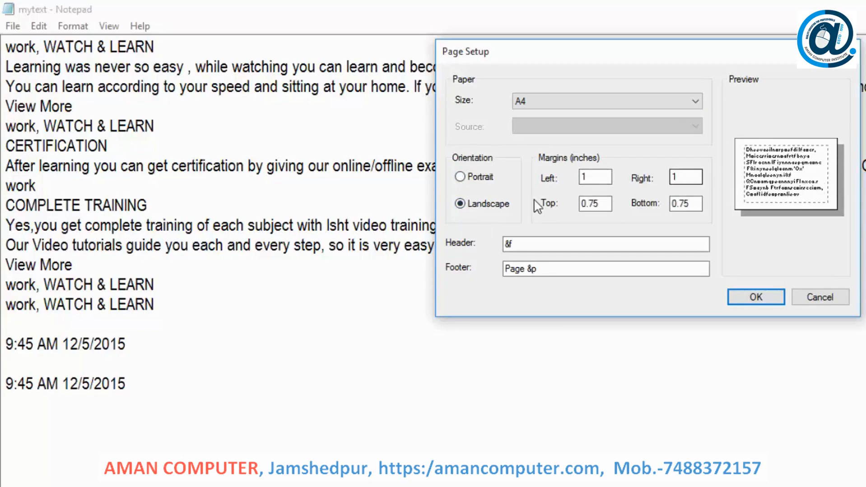
left_click(474, 178)
left_click(468, 207)
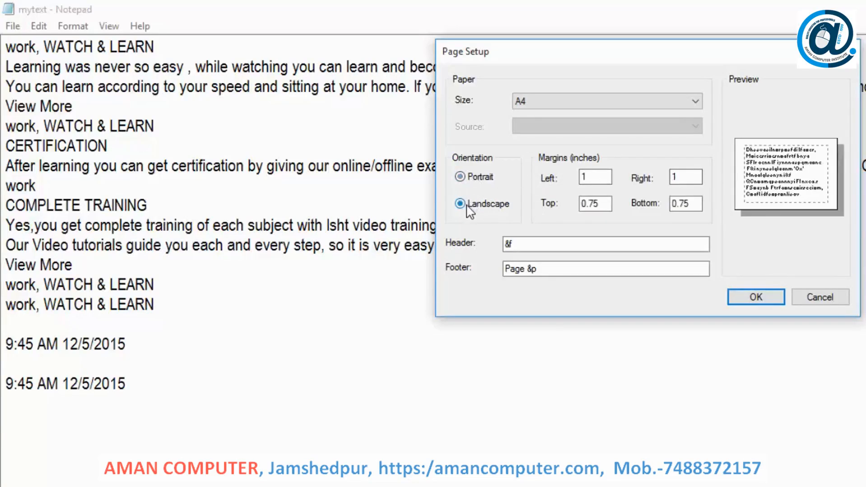
double_click(598, 180)
type("2")
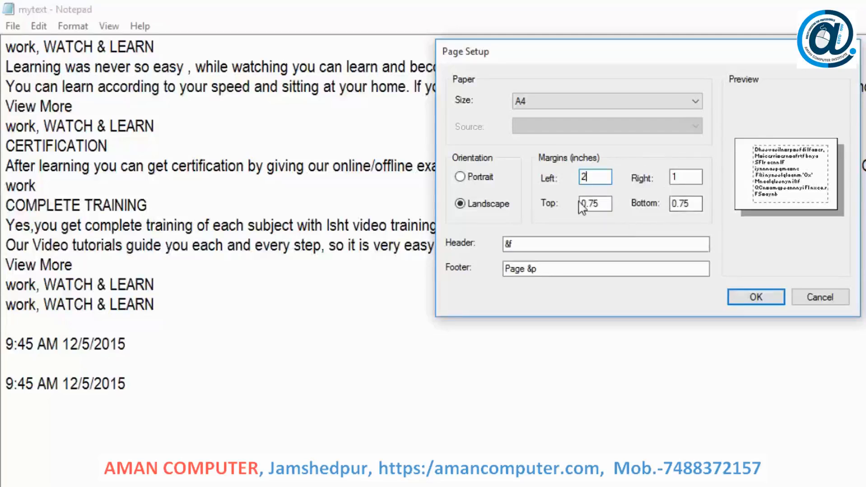
Replace the page header text with "this is header"
key("Tab")
key("Tab")
key("Tab")
key("Tab")
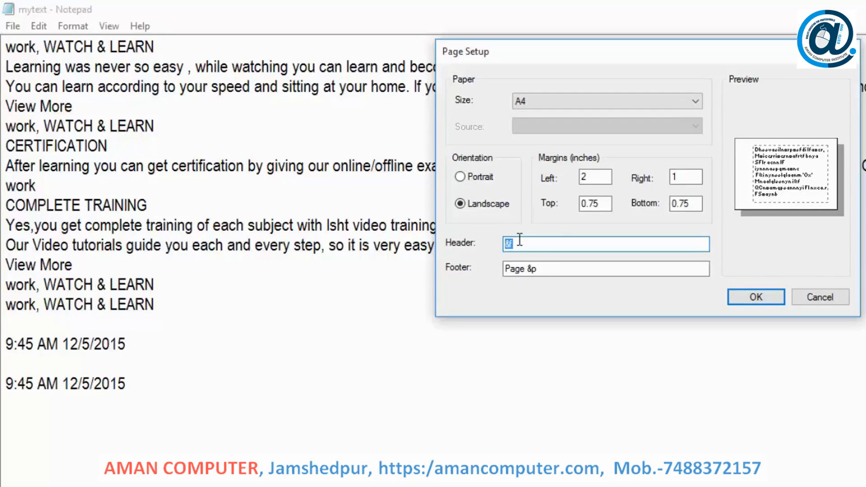
type("this is hede")
key("BackSpace")
key("BackSpace")
key("BackSpace")
type("eader")
Replace the page footer text with "this is footer" and apply the page settings
left_click(552, 269)
left_click_drag(546, 273, 502, 268)
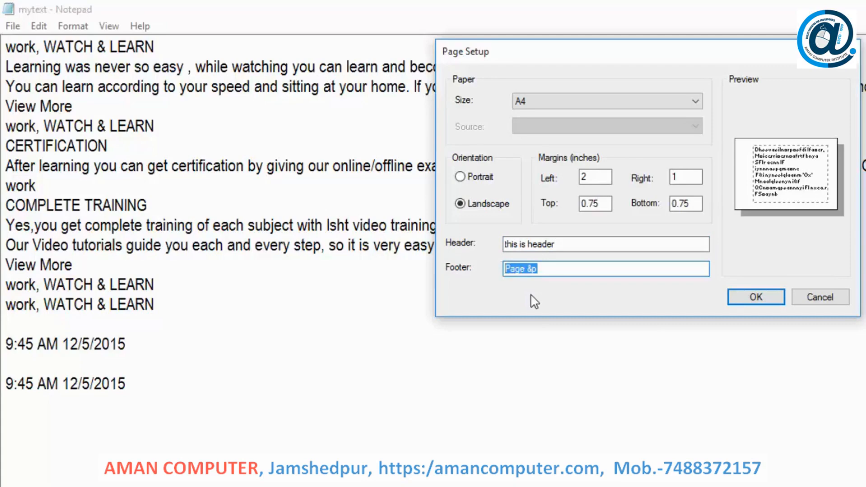
type("th")
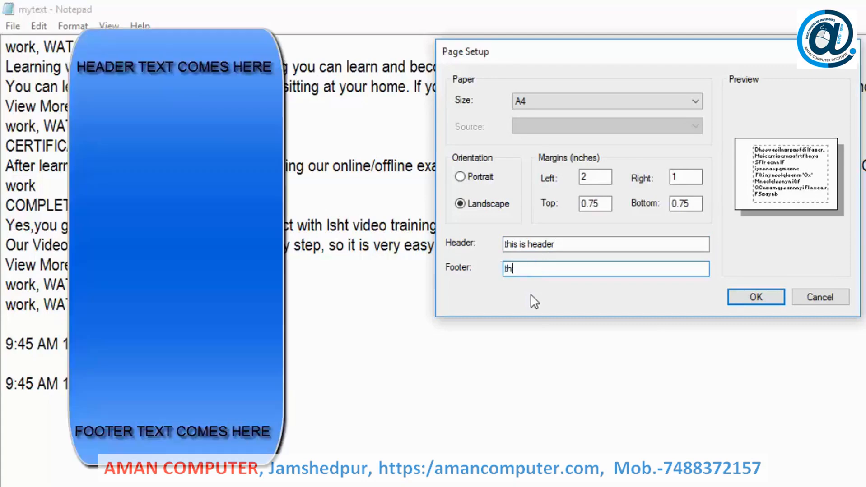
type("is is footer")
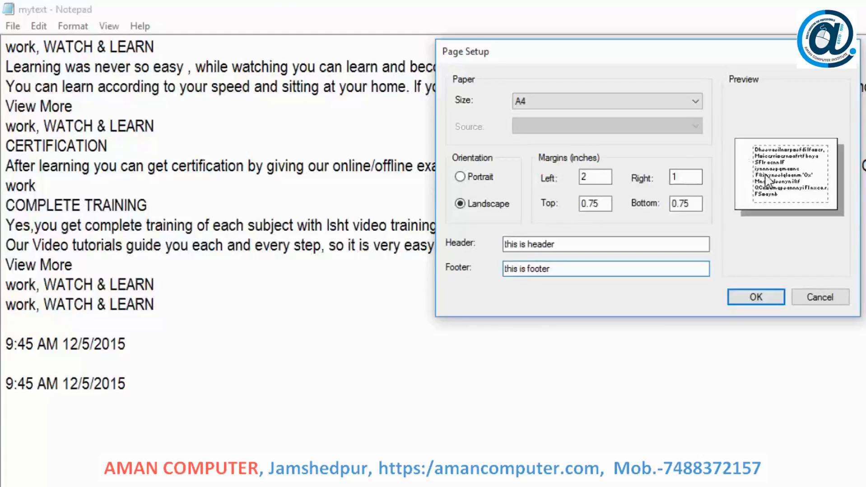
left_click_drag(578, 244, 486, 244)
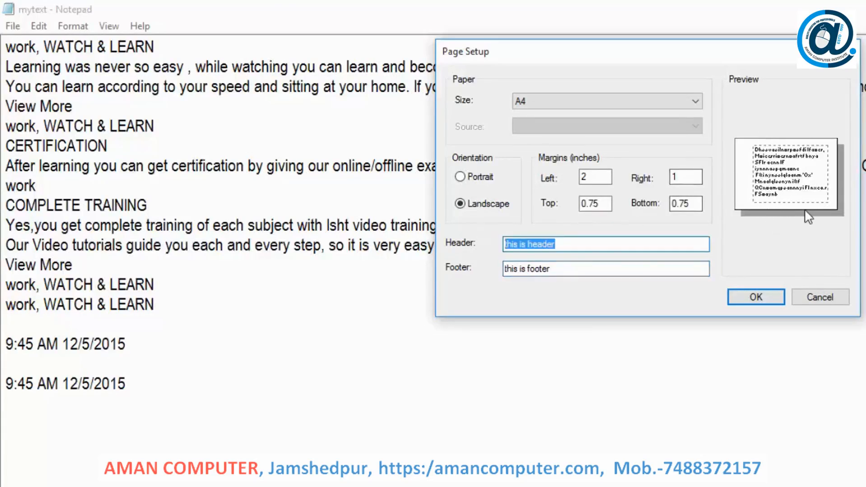
left_click_drag(617, 268, 459, 268)
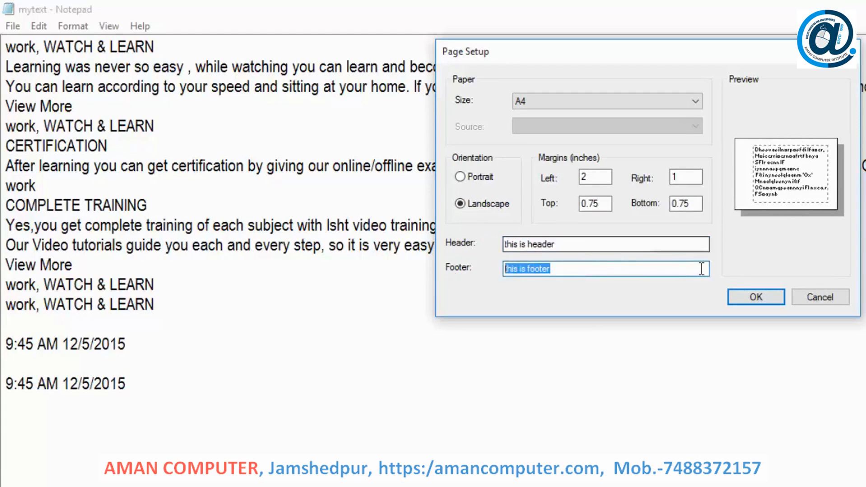
left_click(750, 298)
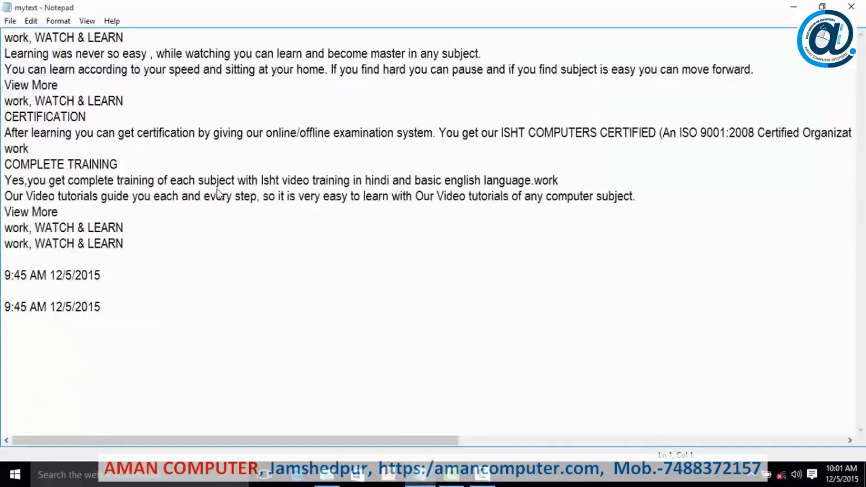
Set the orientation to Portrait in the printing preferences for Microsoft Print to PDF, and cancel without printing
left_click(8, 21)
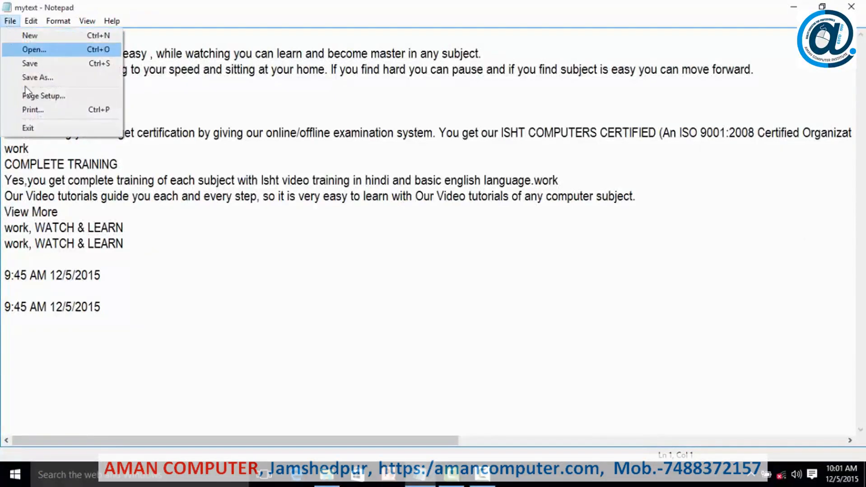
left_click(32, 112)
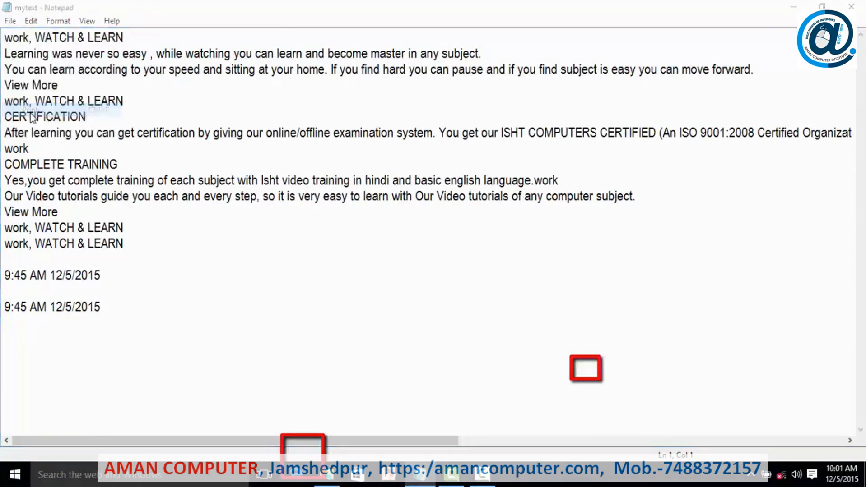
left_click_drag(109, 25, 278, 59)
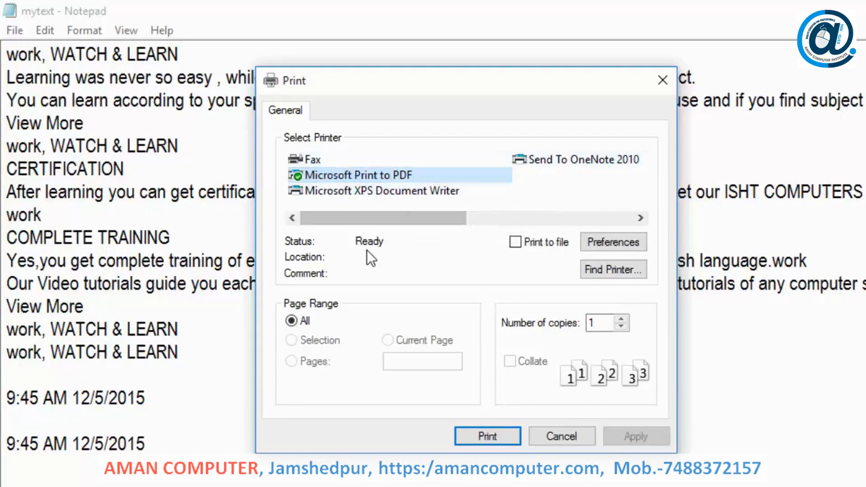
left_click(603, 239)
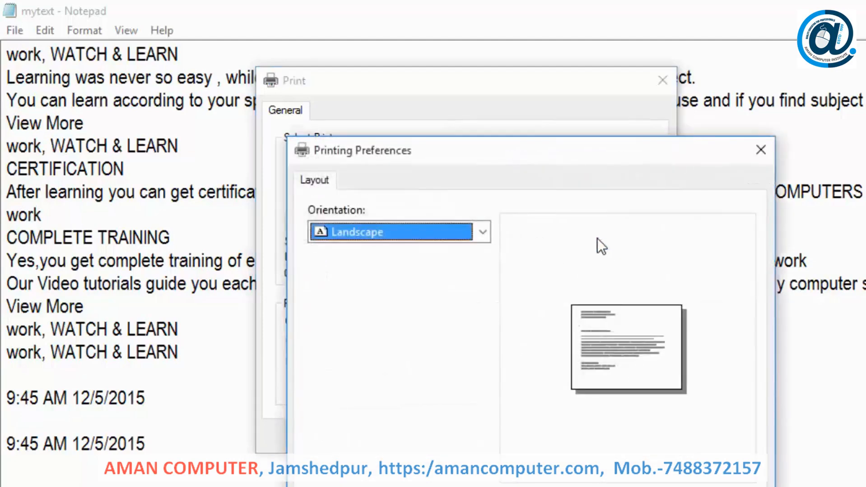
left_click(482, 233)
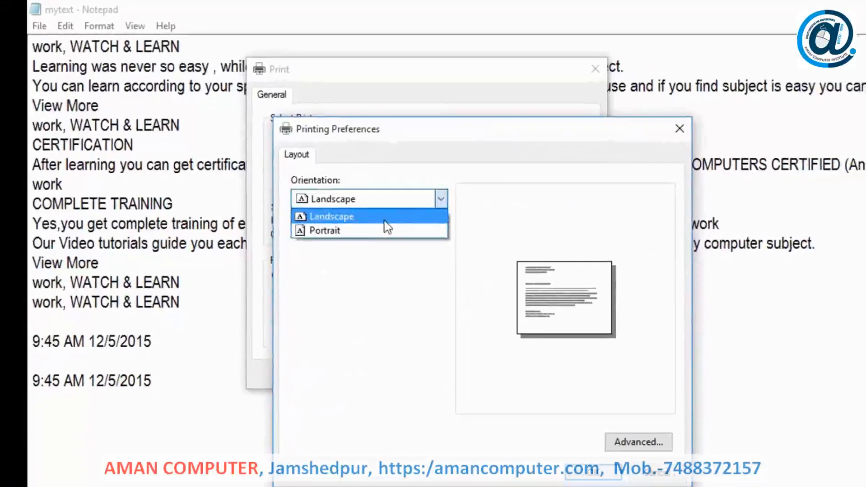
left_click(386, 230)
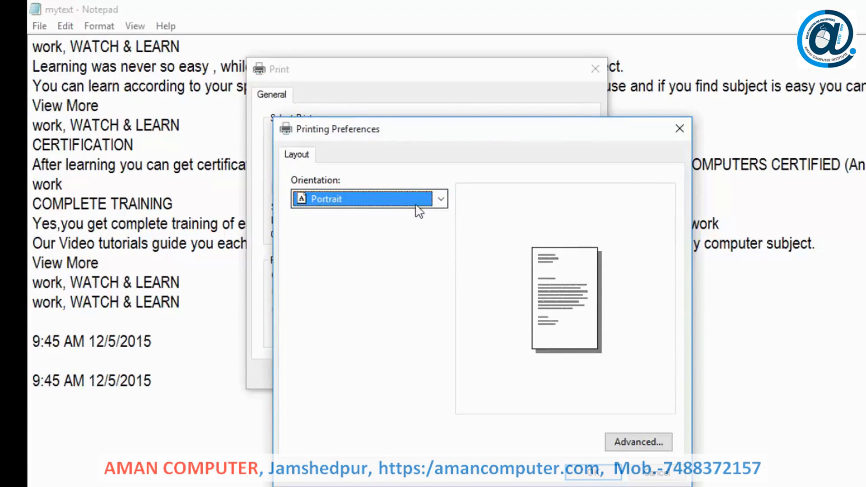
left_click(593, 472)
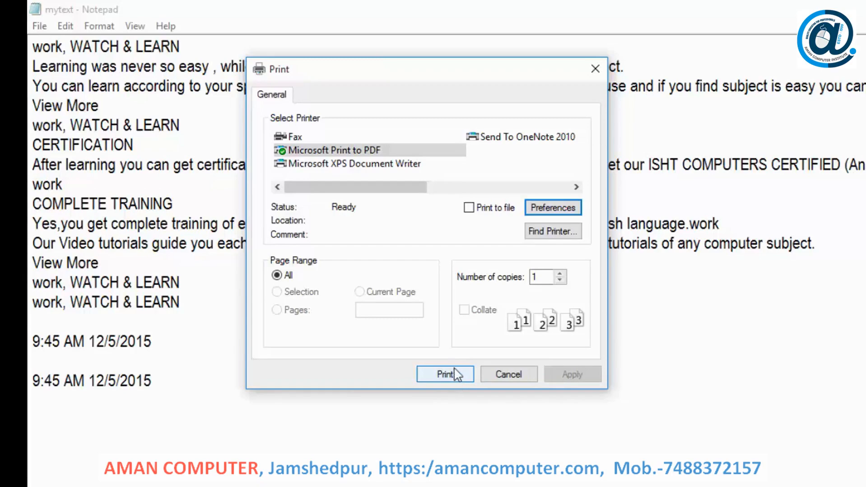
left_click(526, 377)
Restart Notepad from the desktop and open the mytextone file from the Documents folder
left_click(37, 27)
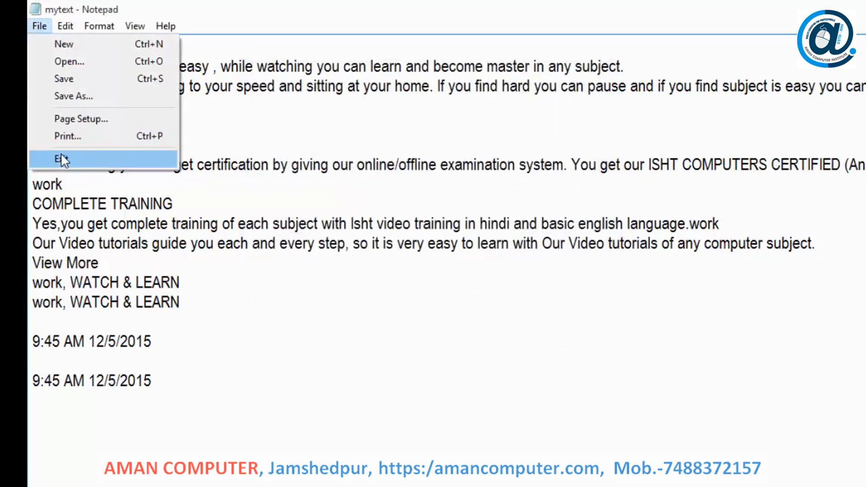
left_click(61, 158)
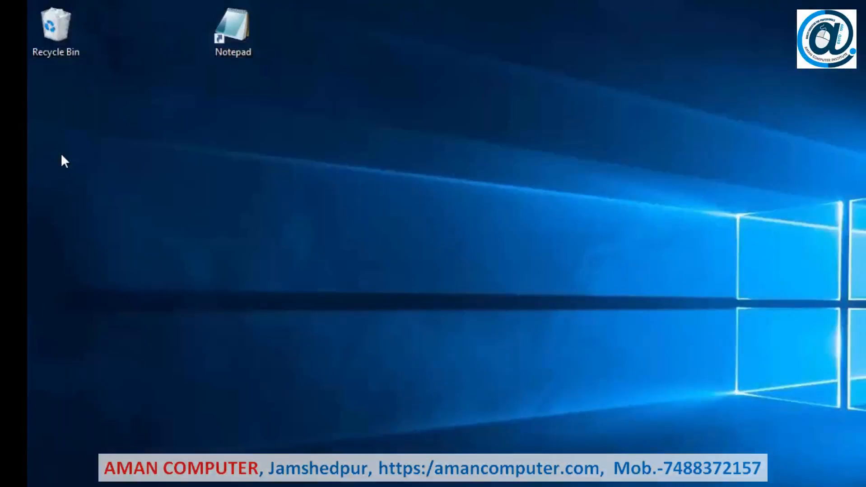
double_click(237, 35)
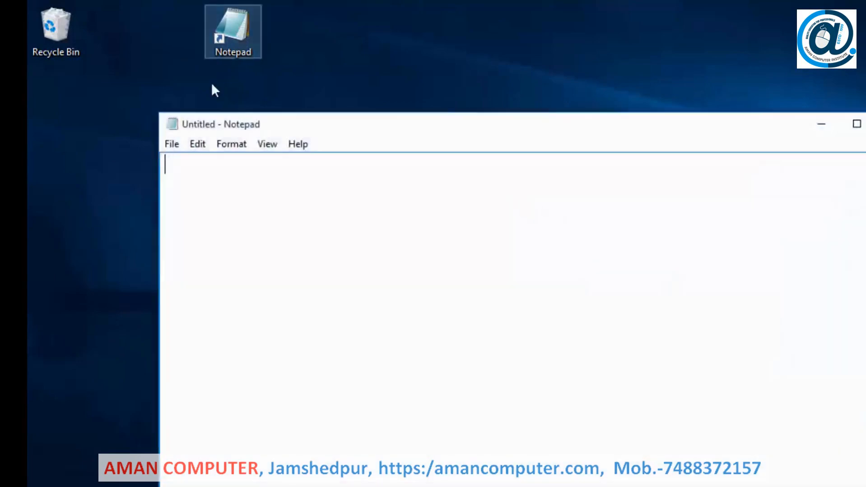
left_click(171, 144)
left_click(188, 180)
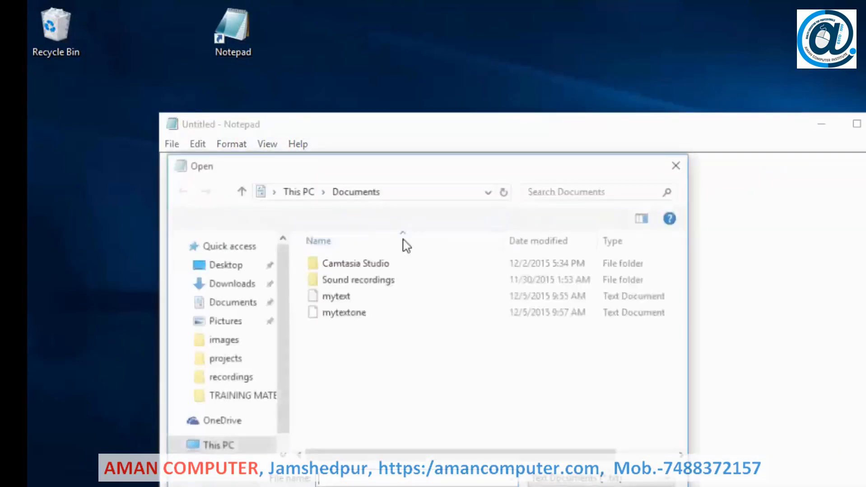
left_click(349, 314)
double_click(348, 313)
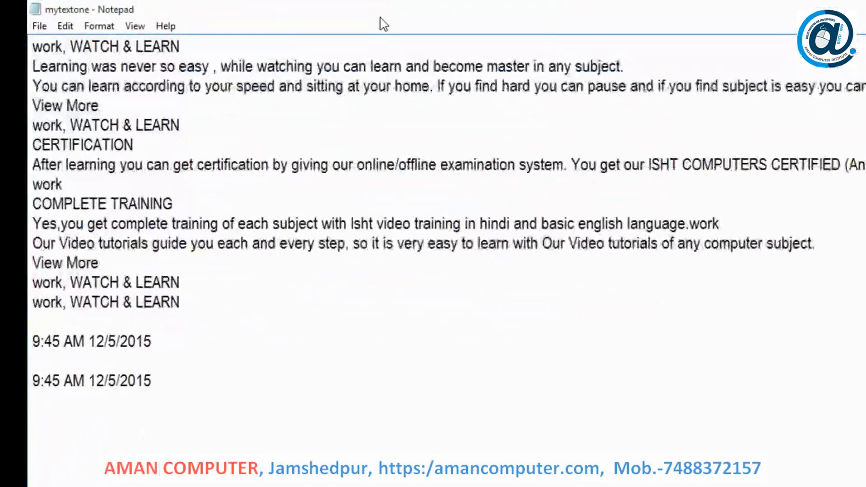
Restore the mytextone window to its smaller size and maximize it again
double_click(375, 5)
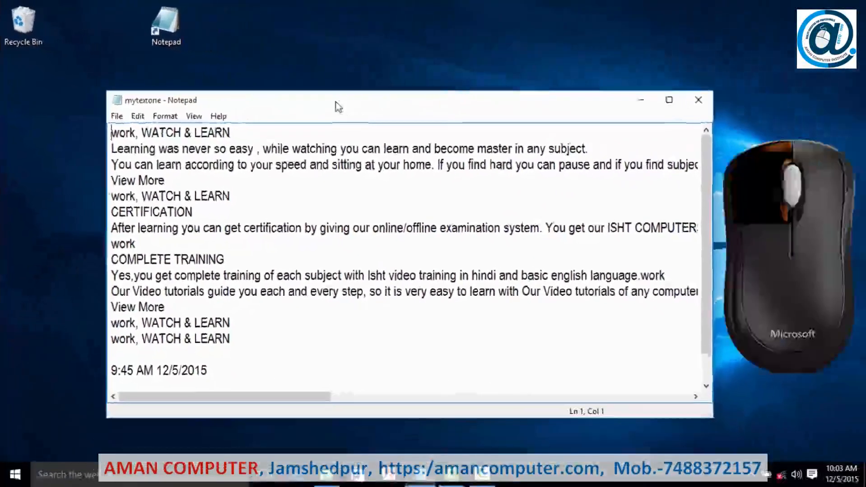
double_click(336, 102)
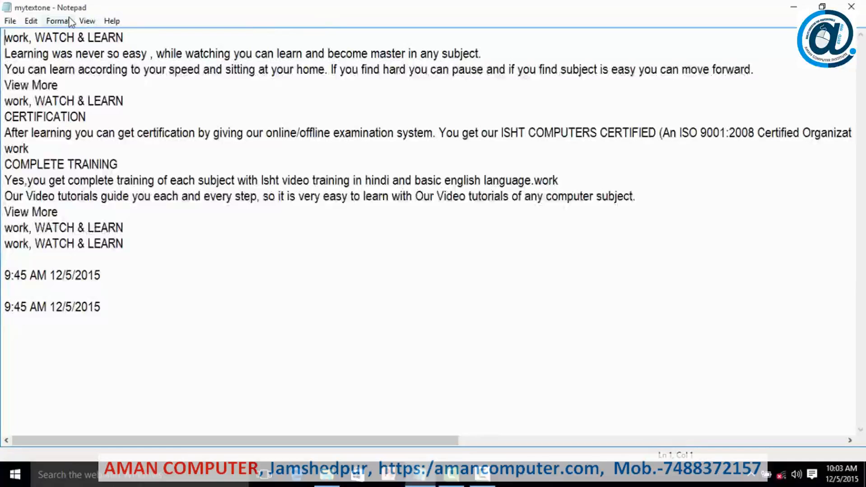
Check the Status Bar option, and place the cursor in different lines of text to view its line and column position
left_click(88, 22)
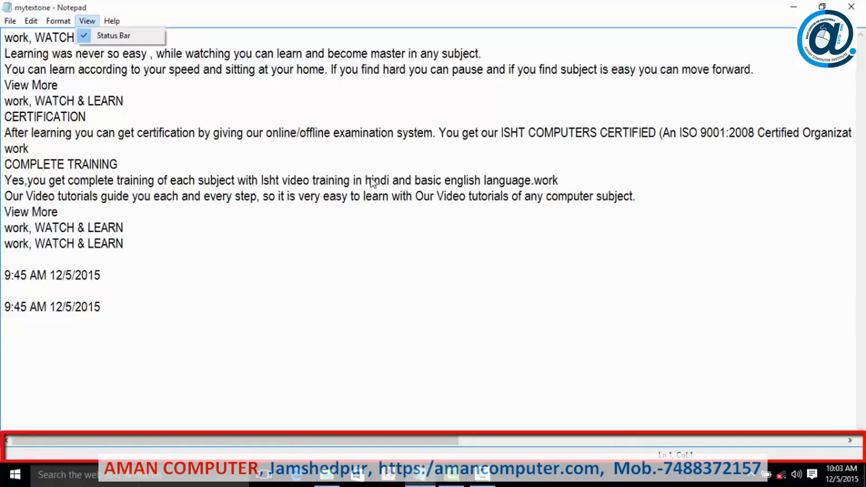
left_click(85, 194)
left_click(103, 180)
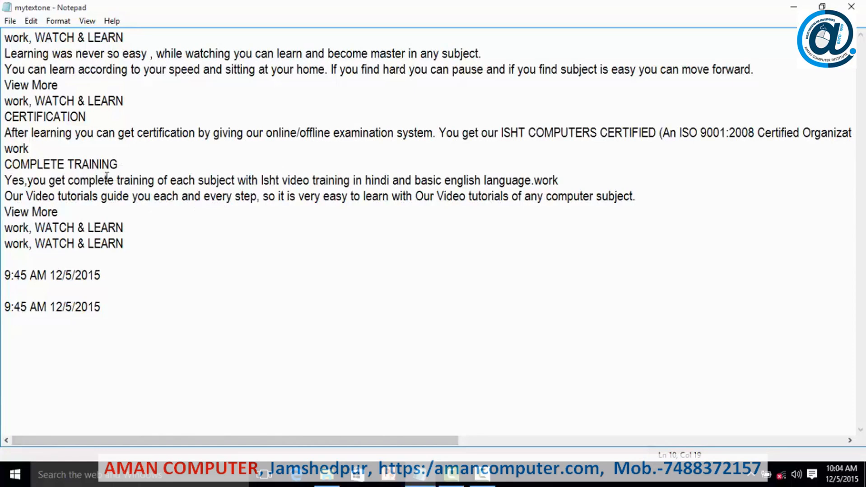
Place the cursor in the video tutorials line, an upper text line, a WATCH & LEARN line and a date line to compare status bar positions
left_click(353, 195)
left_click(276, 70)
left_click(109, 229)
left_click(87, 275)
Hide the Status Bar and show it again, then place the cursor in the line below CERTIFICATION
left_click(87, 21)
left_click(94, 35)
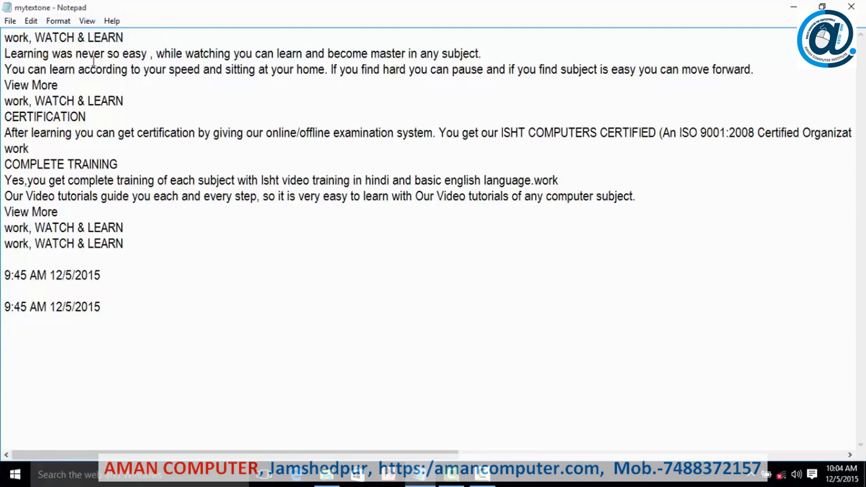
left_click(88, 22)
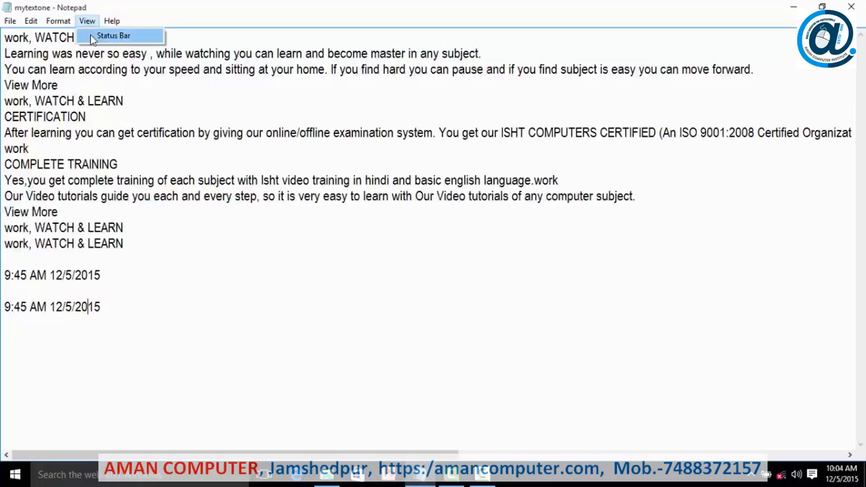
left_click(90, 36)
left_click(104, 132)
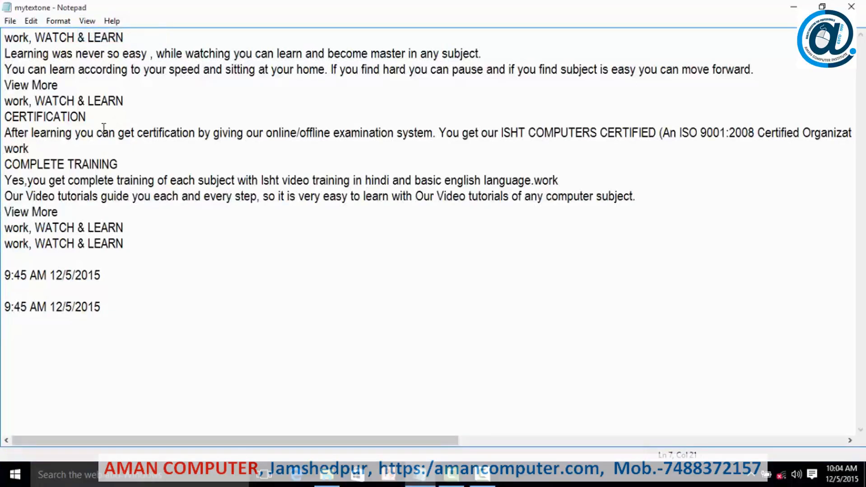
Open Notepad's View Help and close the Get Started help window
left_click(112, 21)
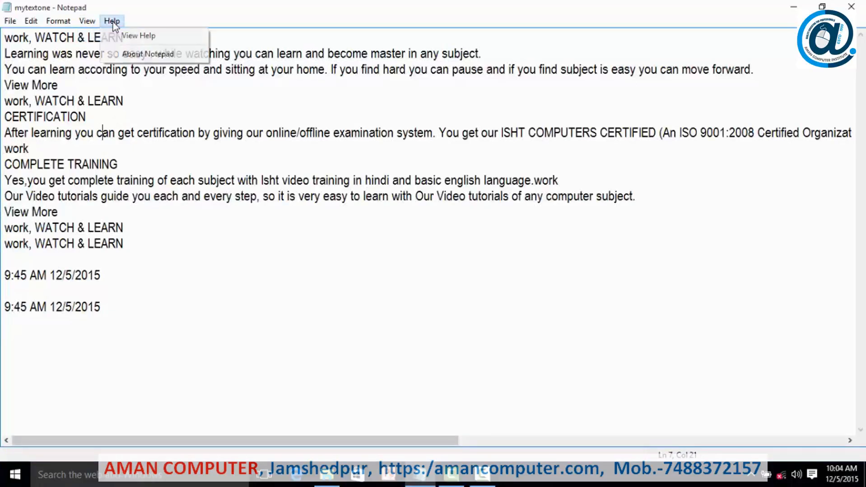
left_click(149, 37)
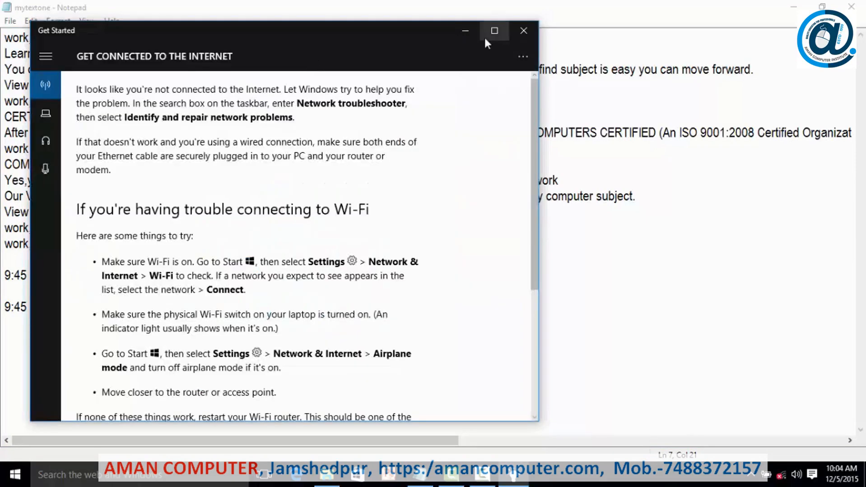
left_click(524, 31)
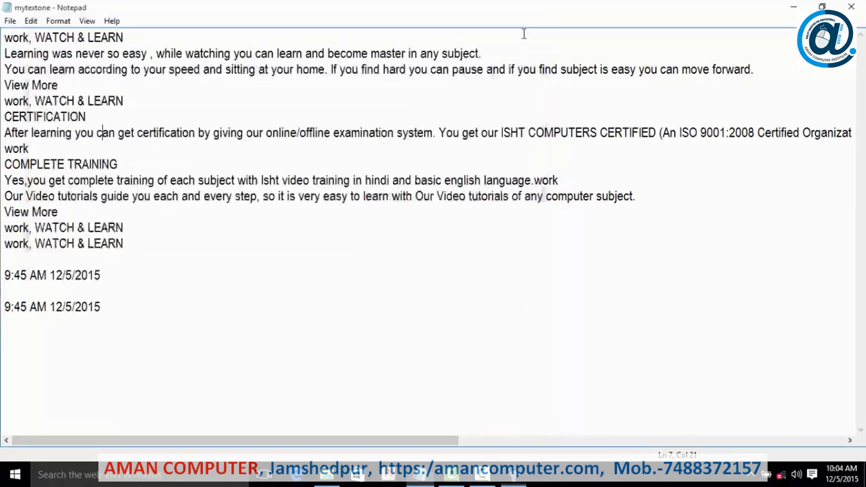
View the About Notepad information, move its window toward the middle of the screen, and close it
left_click(113, 21)
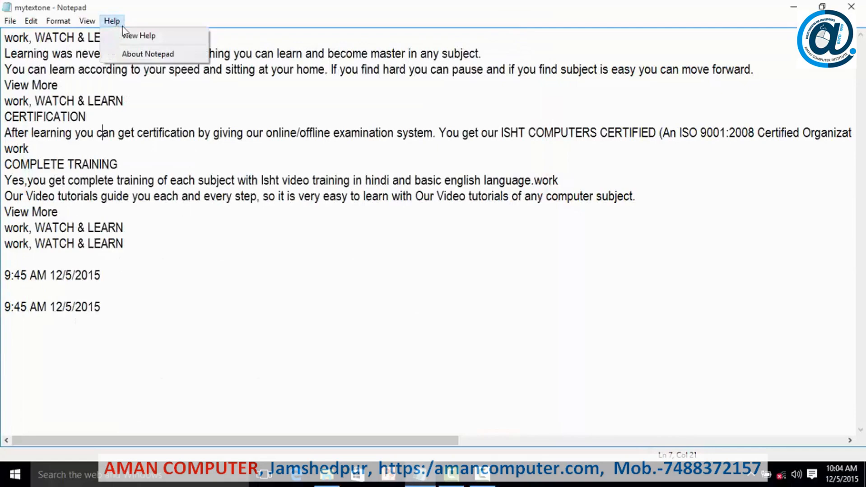
left_click(149, 54)
left_click_drag(186, 63, 395, 91)
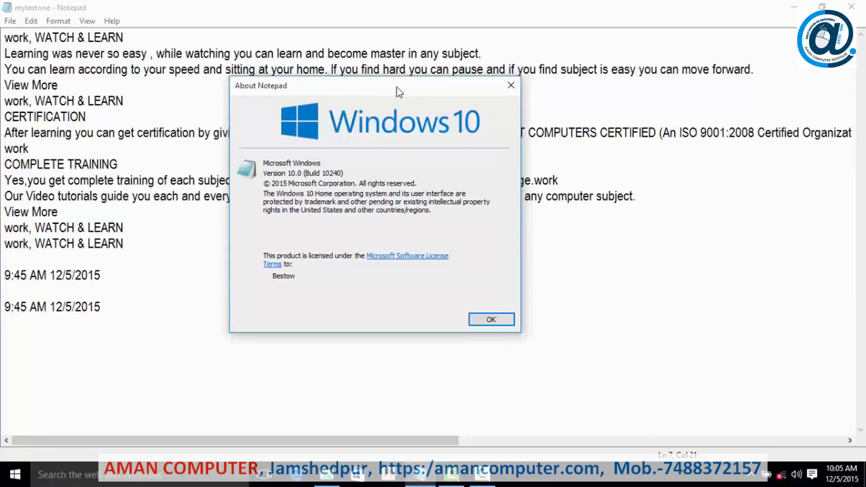
left_click(510, 85)
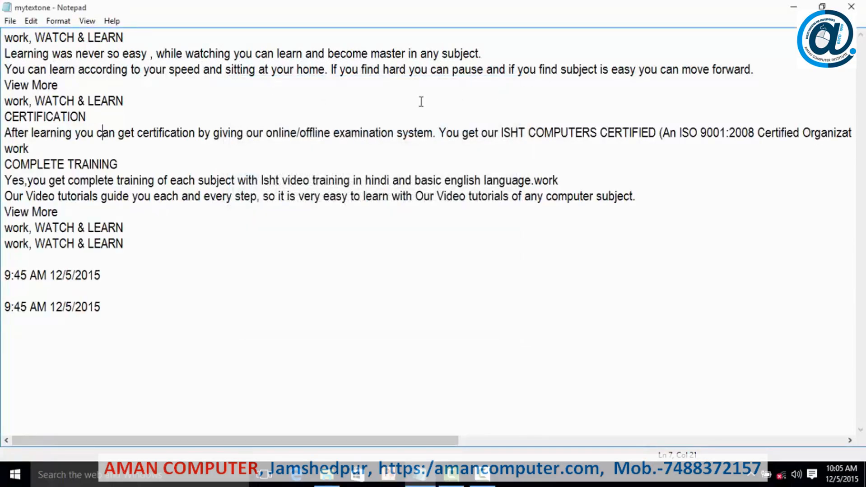